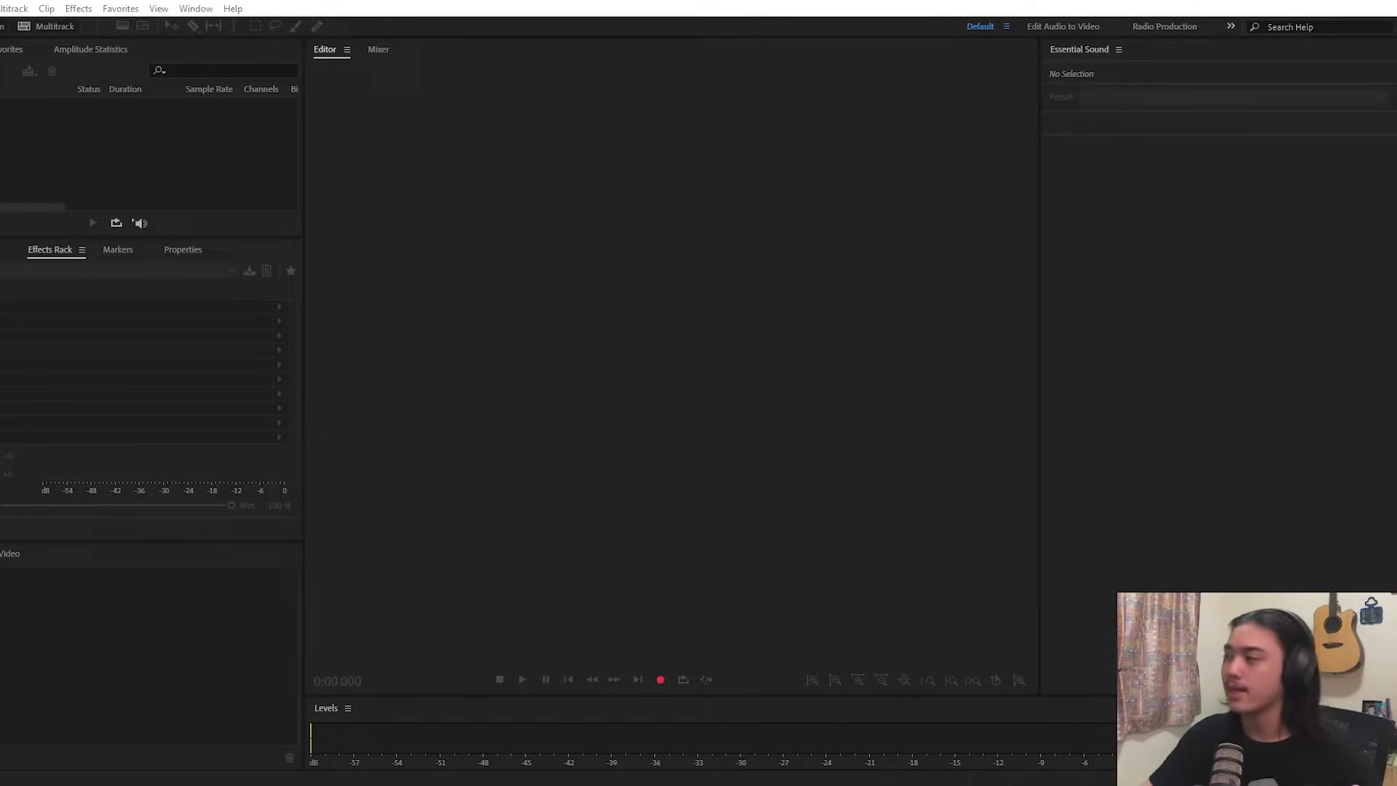
Drag buzzed mic.wav from File Explorer into Audition's editor and move Explorer aside
key("alt+Tab")
left_click(1033, 226)
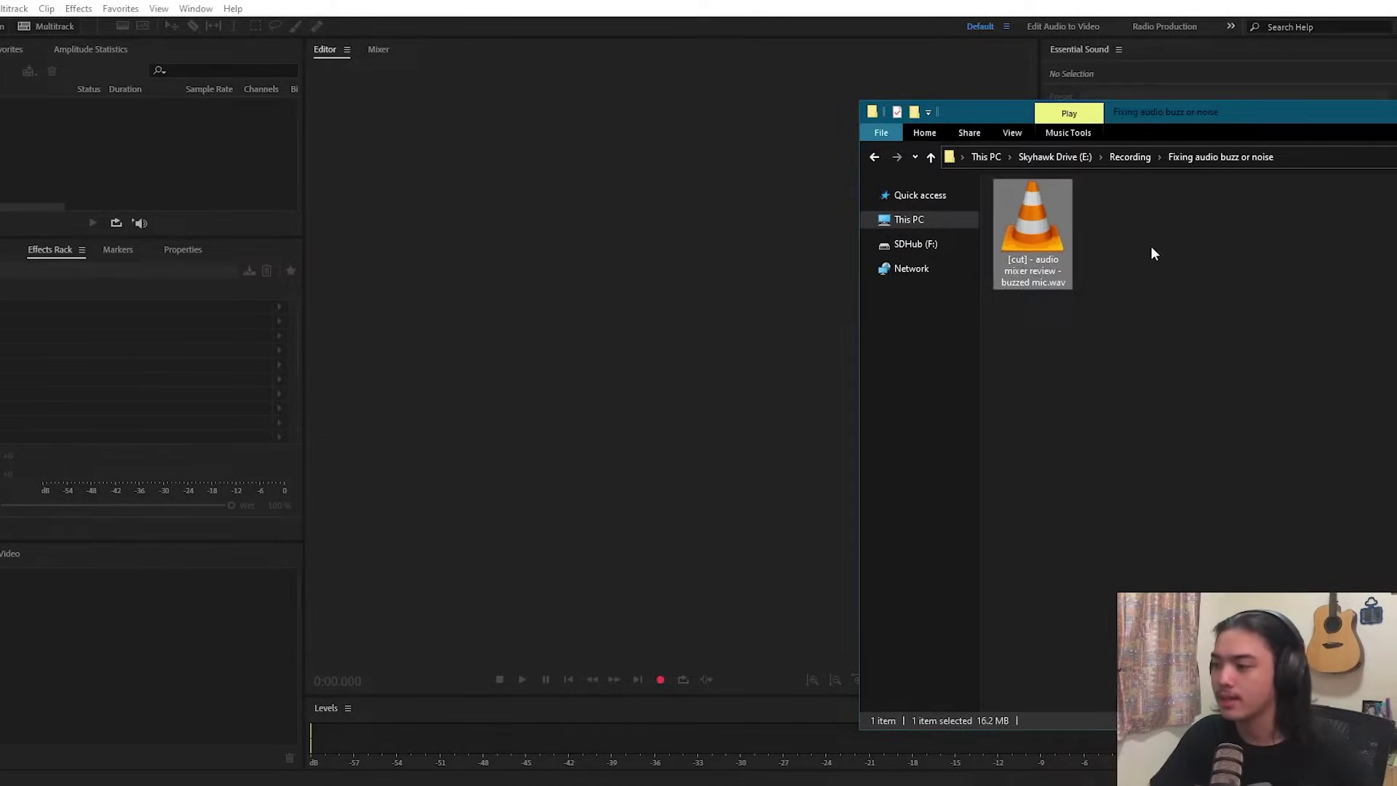
left_click(1151, 246)
left_click_drag(1035, 230, 684, 349)
left_click_drag(1173, 112, 1396, 109)
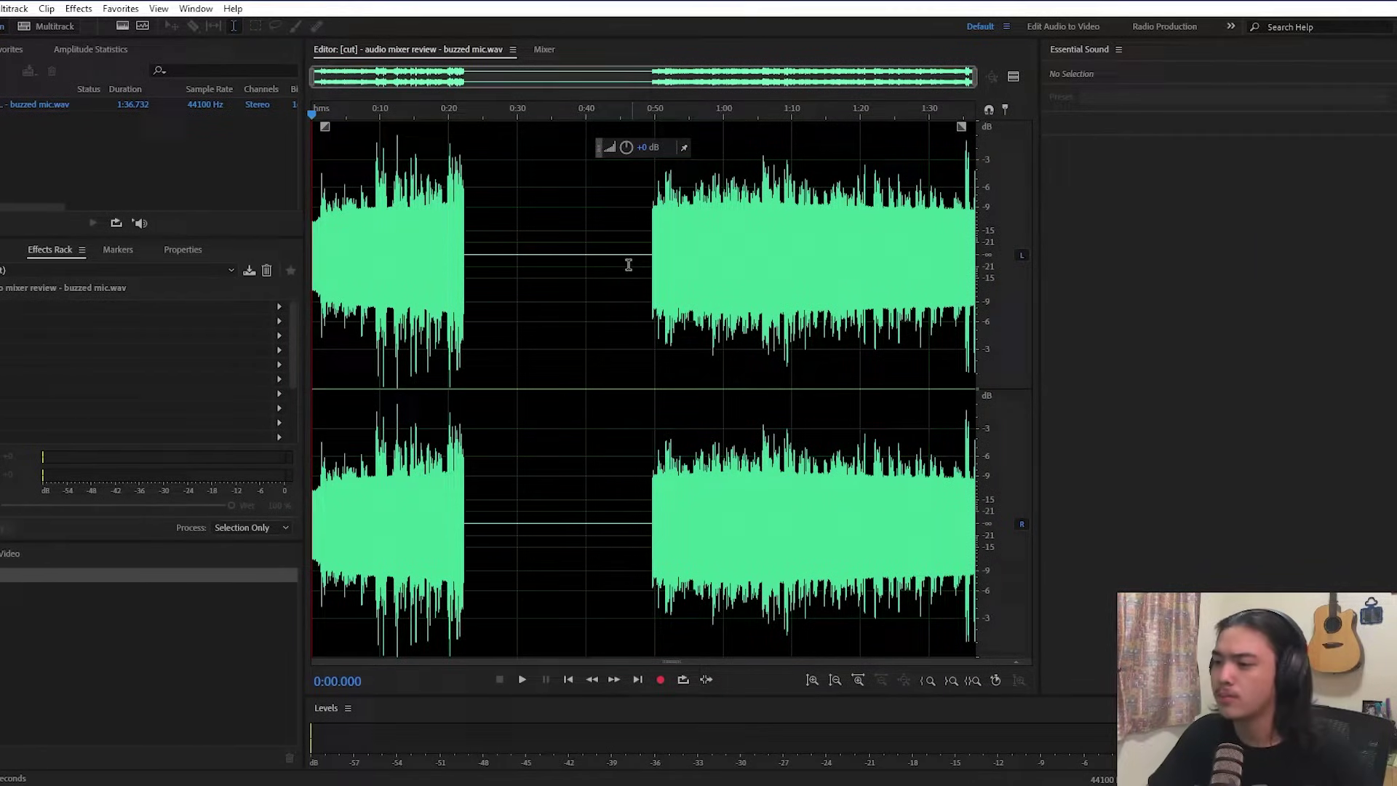
Try selections over the silent gap, then set the playhead near the recording's start
left_click_drag(633, 265, 593, 256)
left_click(576, 258)
left_click(536, 261)
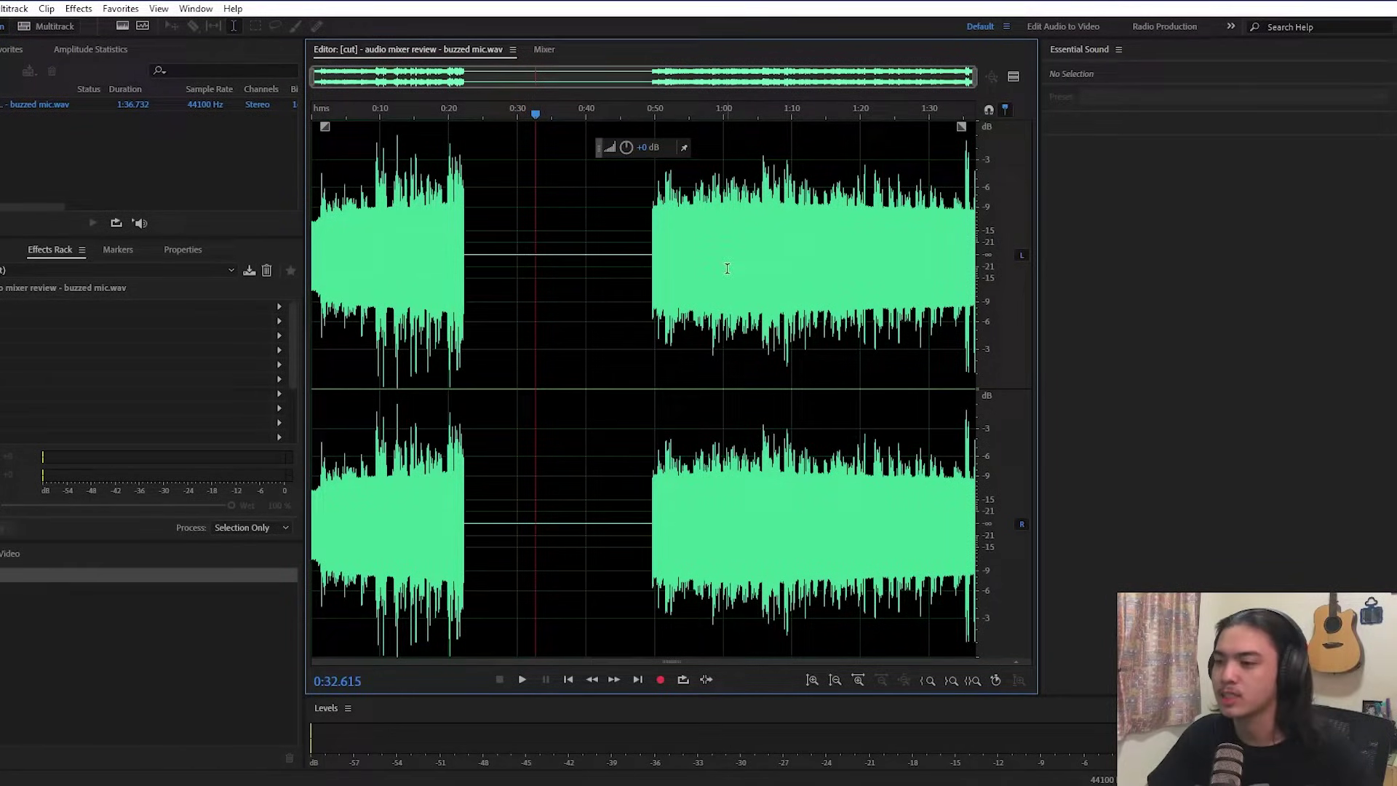
left_click(331, 227)
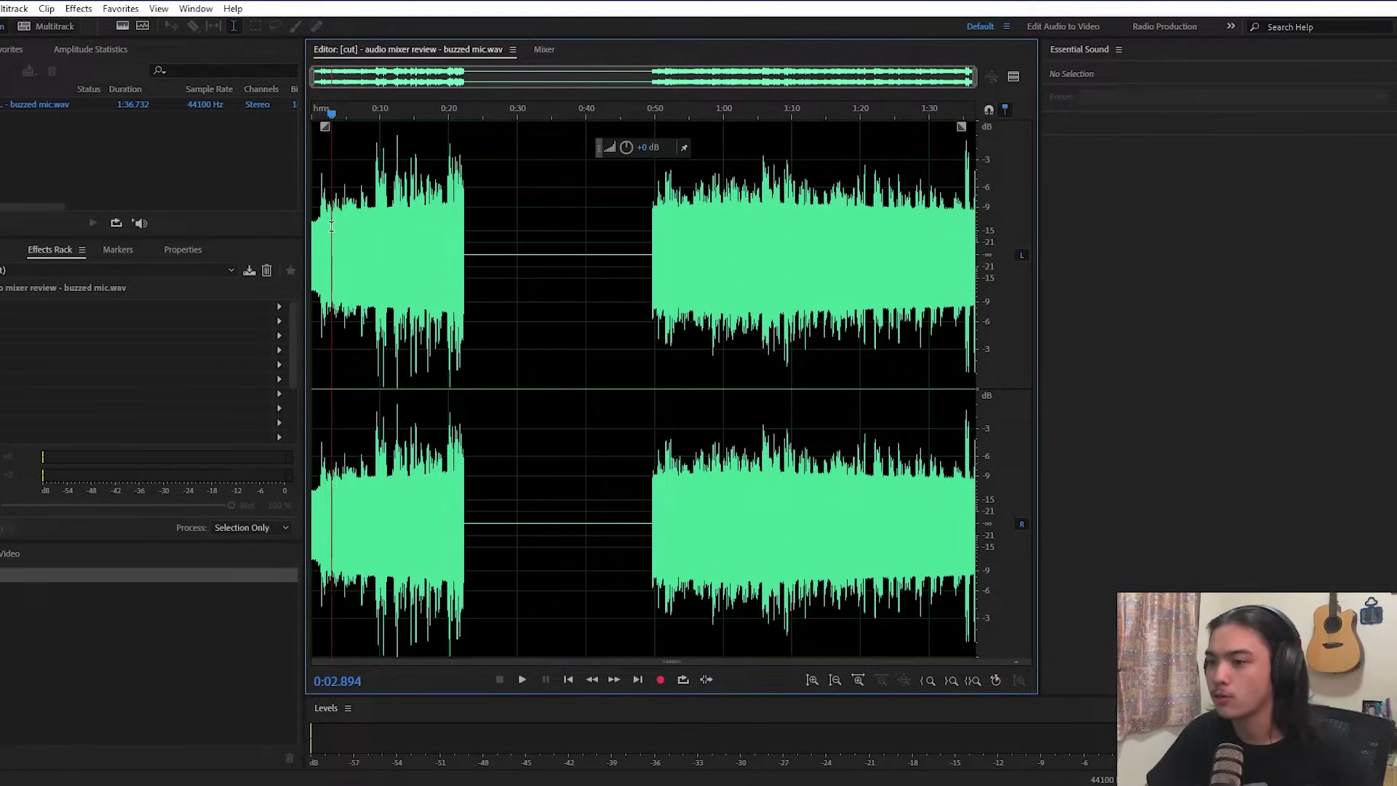
double_click(448, 254)
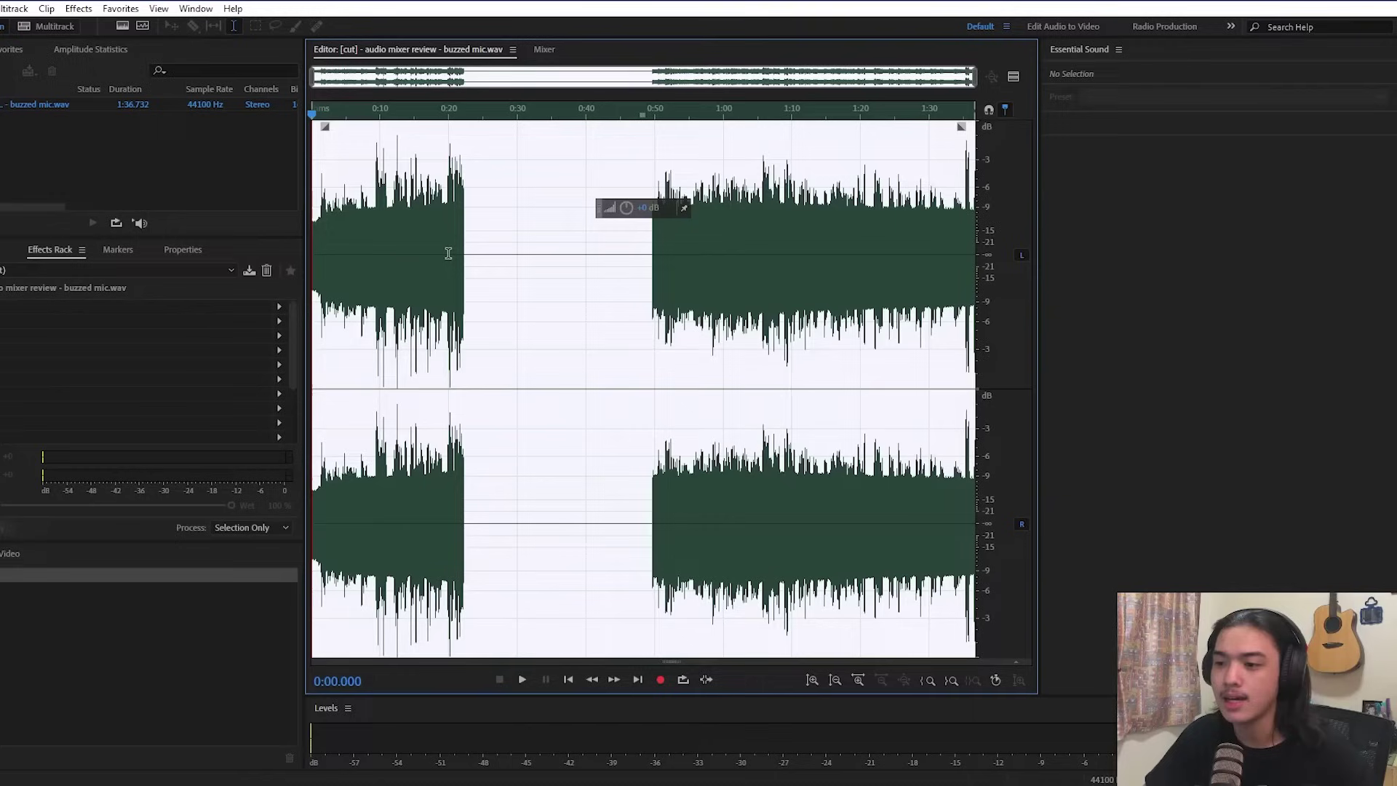
key("space")
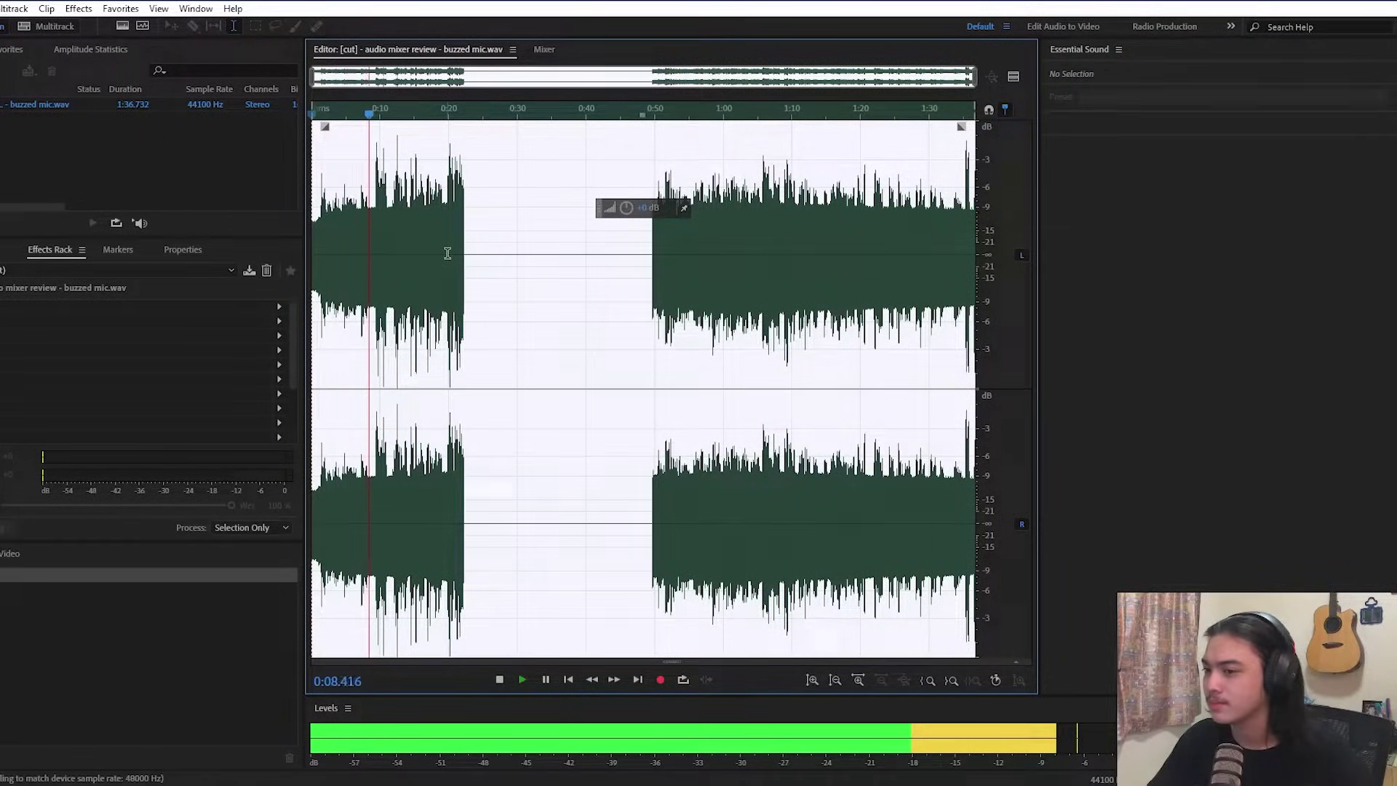
key("space")
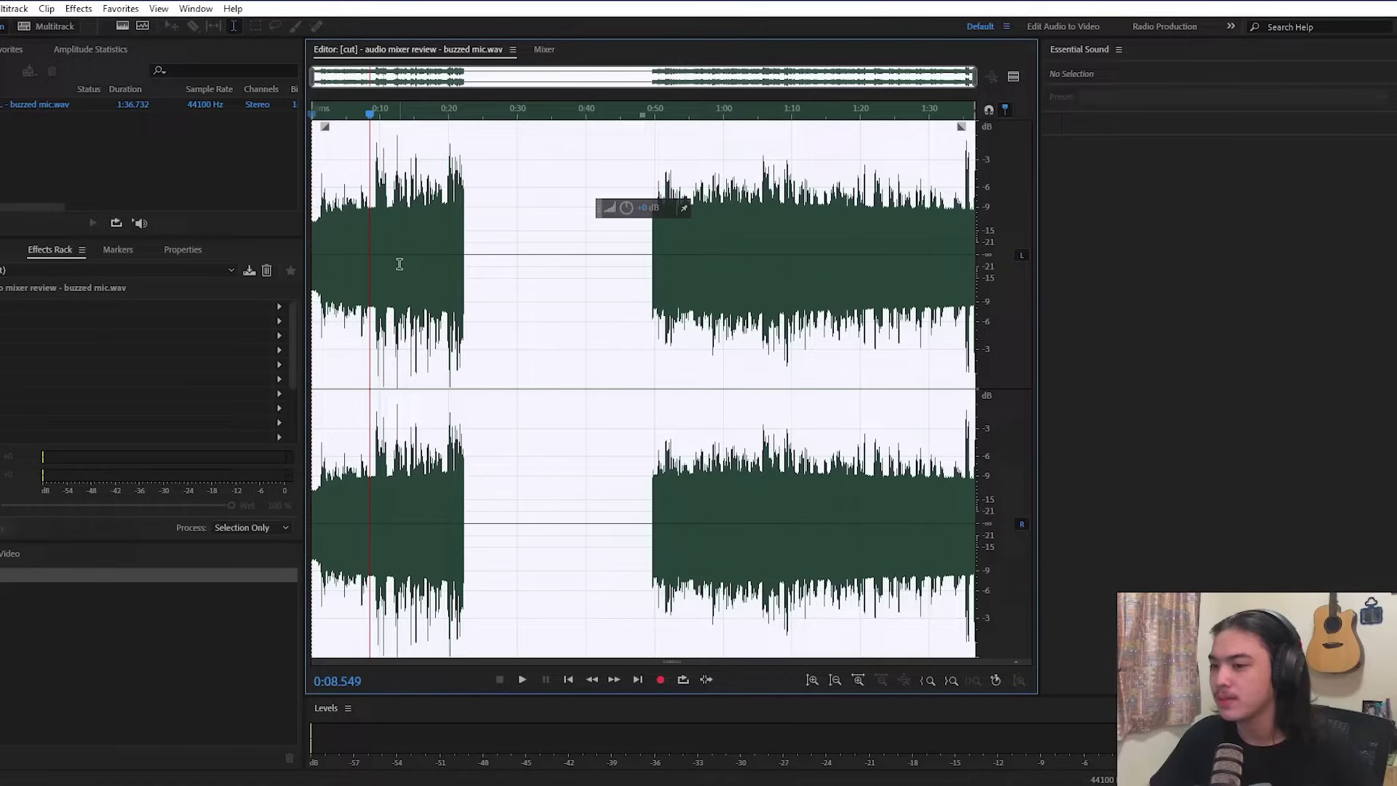
left_click(687, 245)
key("space")
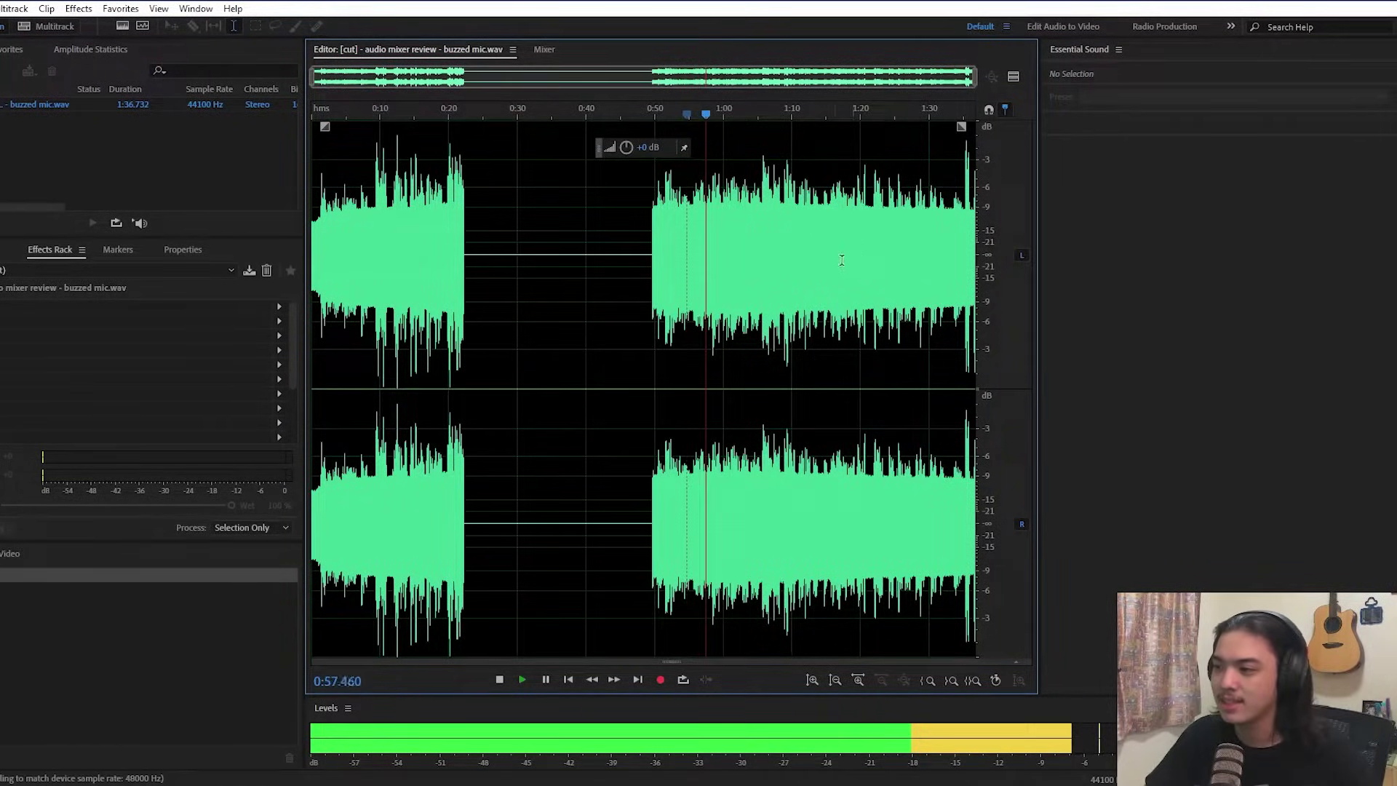
key("space")
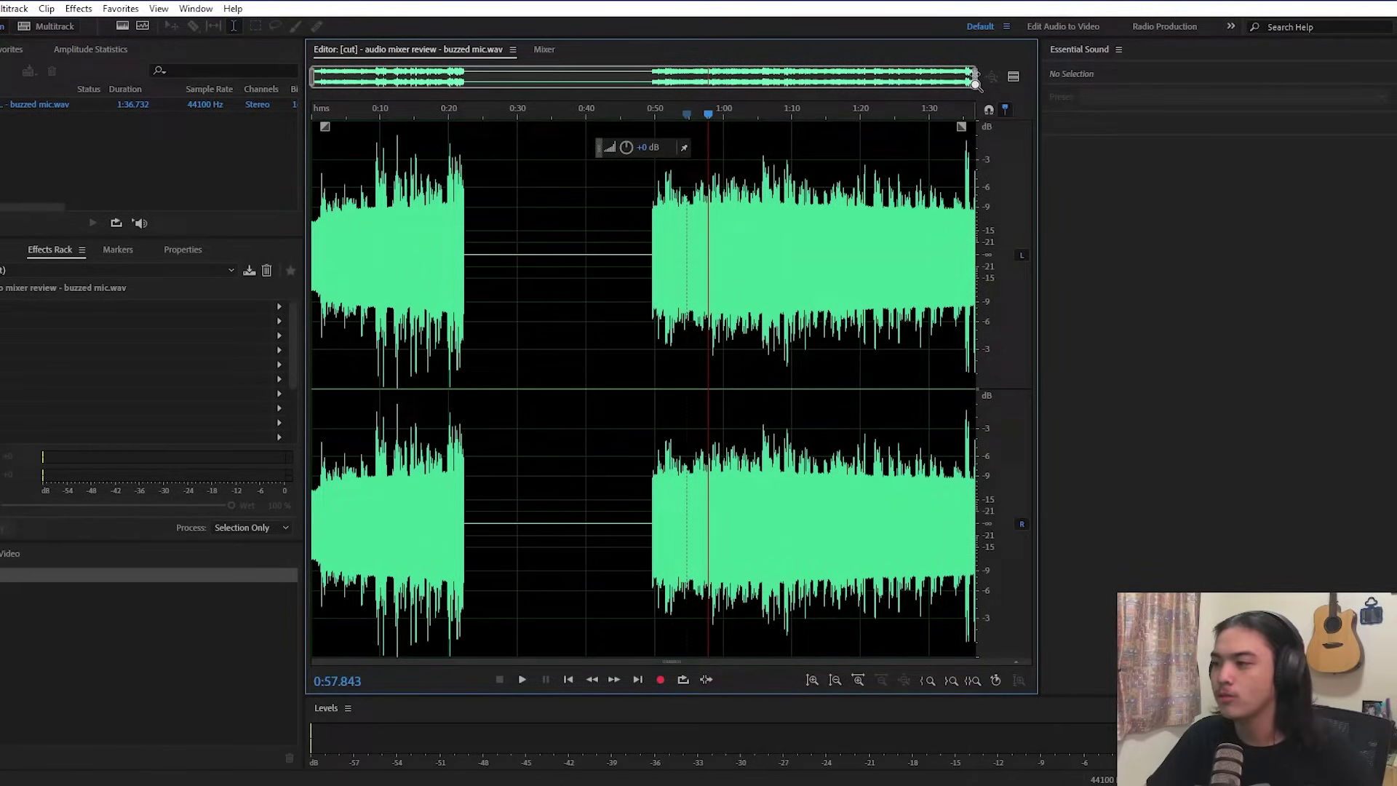
Zoom to the first 25 seconds, select the buzz-only stretch 0:08.3–0:09.3 and play it
left_click_drag(976, 81, 486, 81)
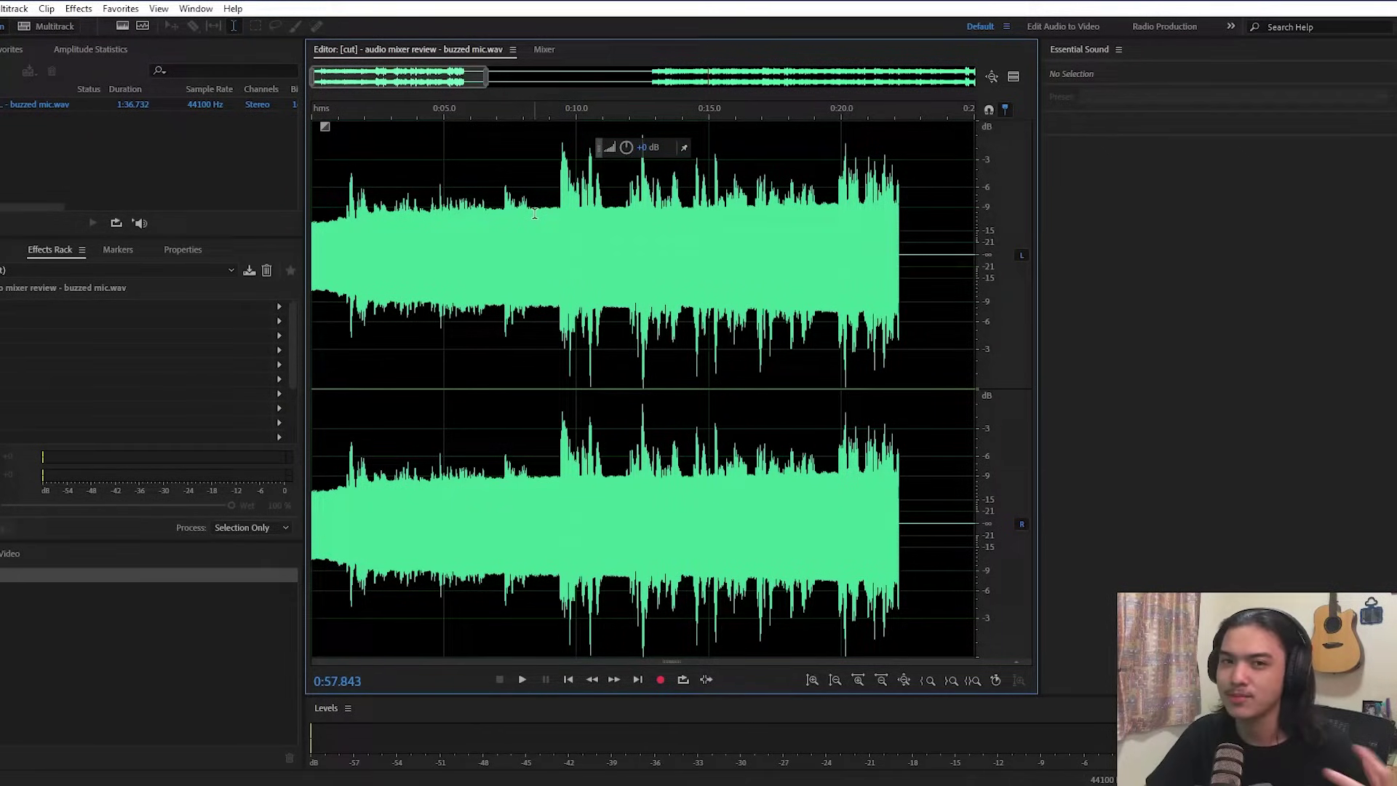
scroll(392, 79, "up", 3)
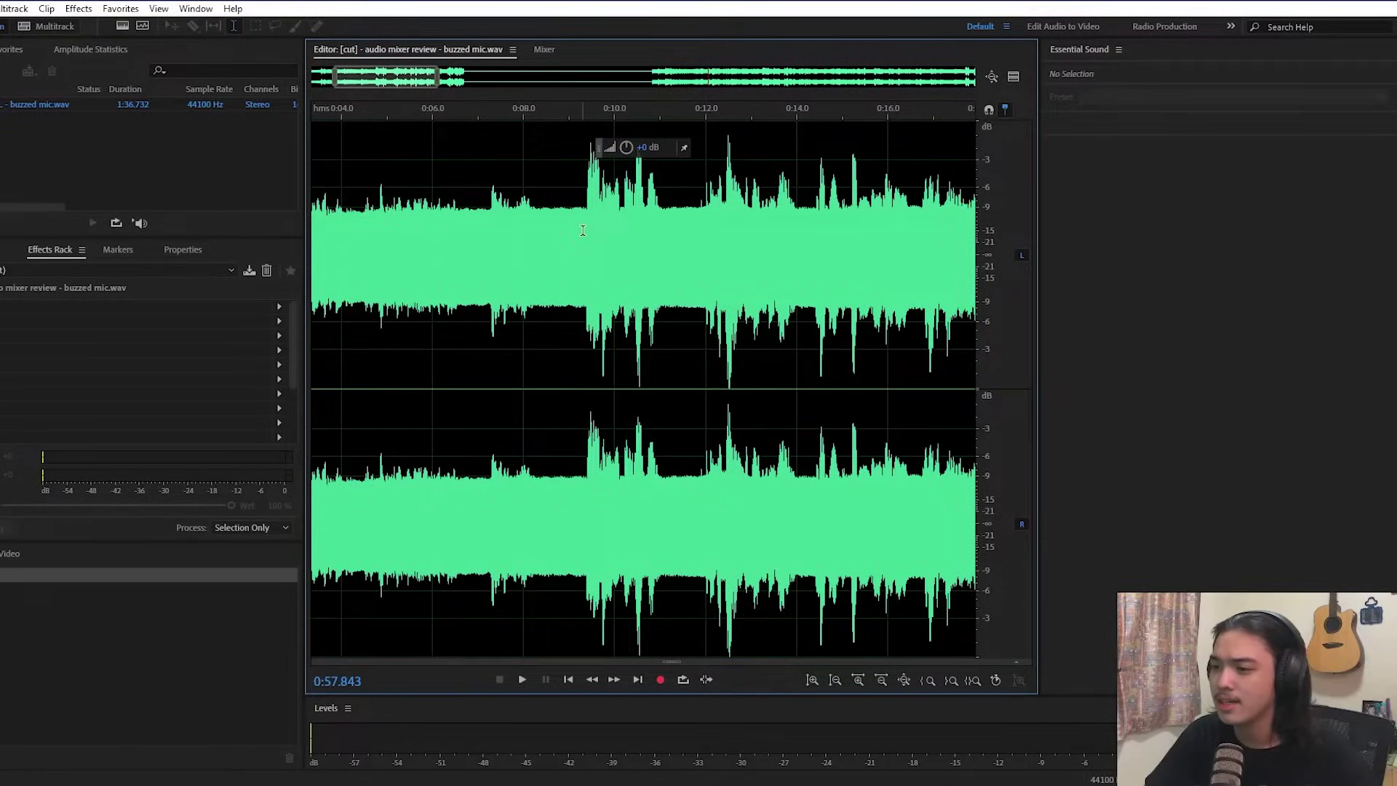
left_click_drag(583, 230, 536, 276)
left_click(541, 298)
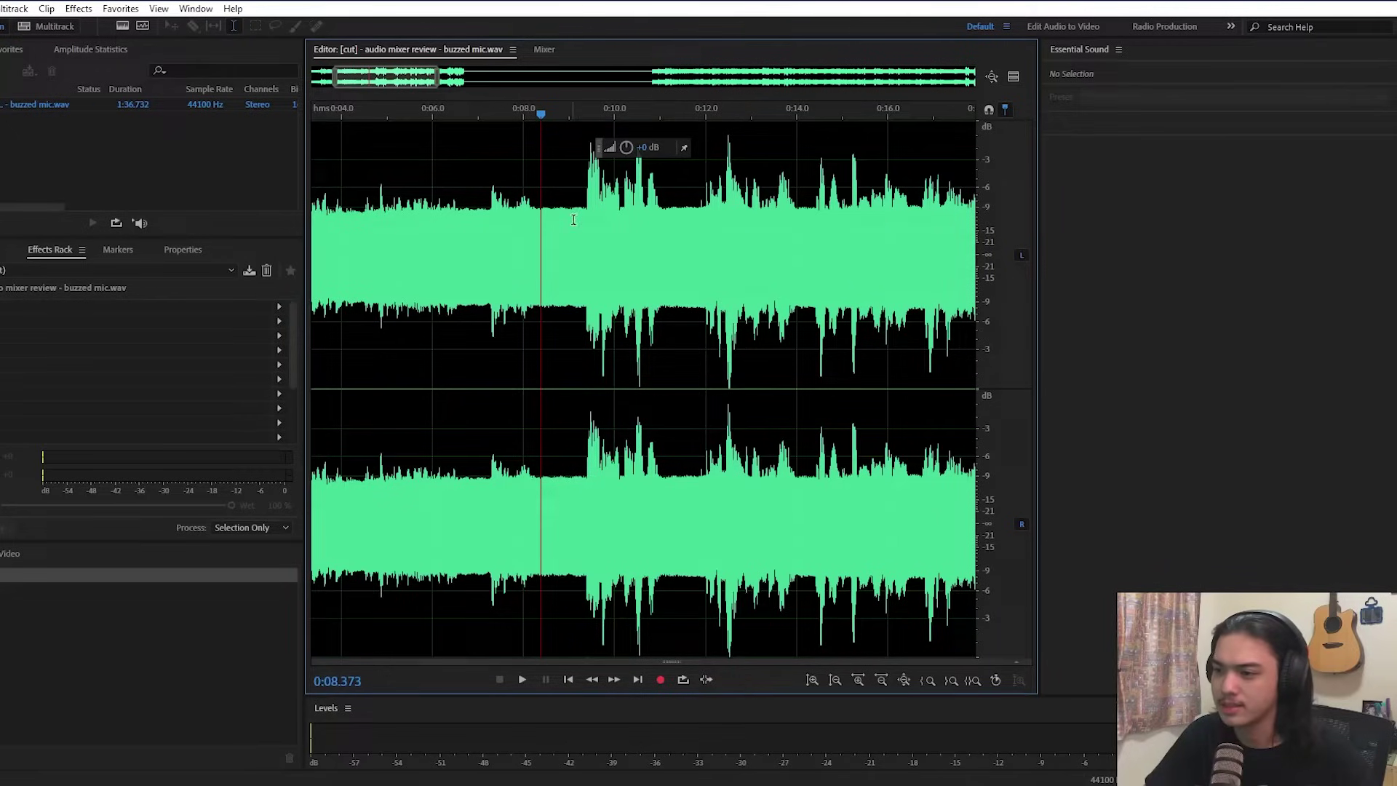
left_click_drag(536, 262, 582, 294)
key("space")
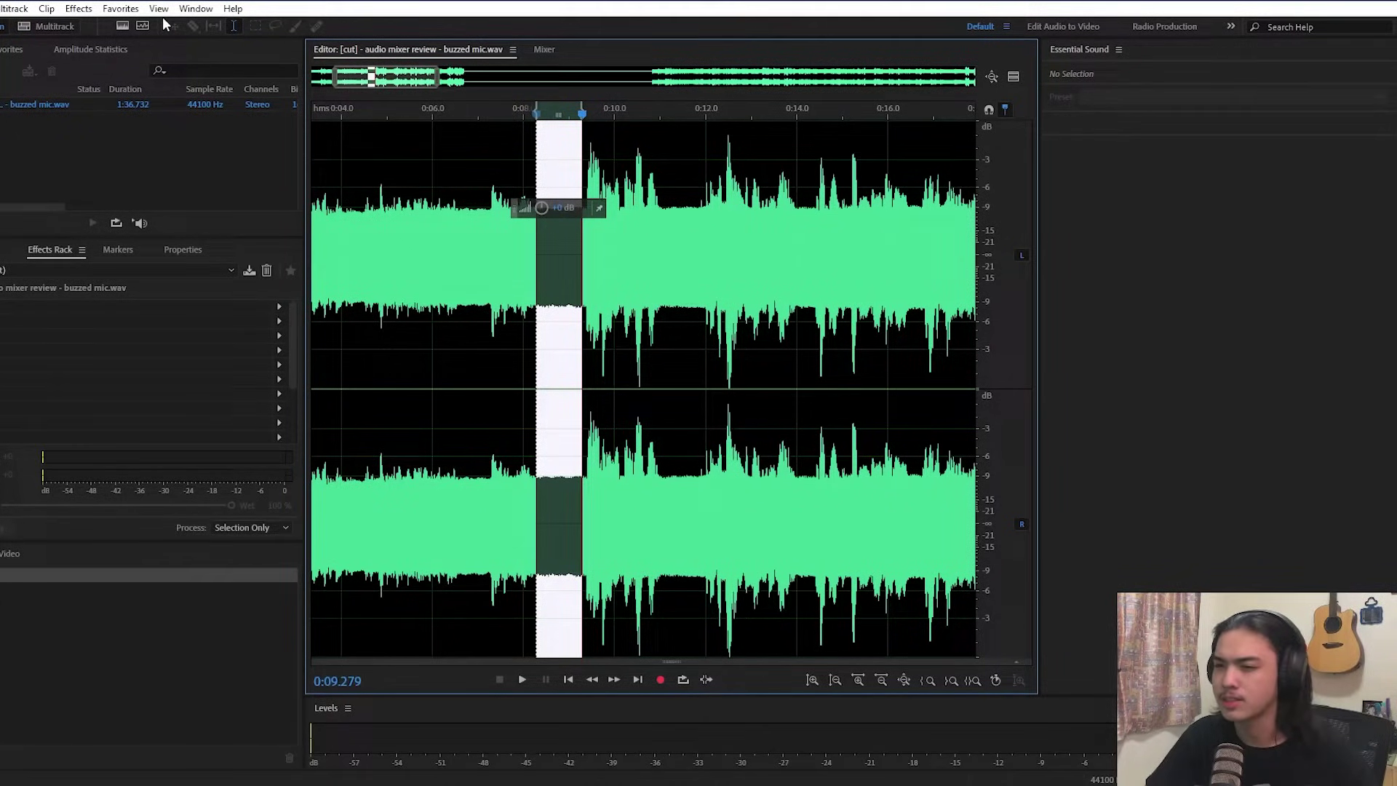
Open the Noise Reduction / Restoration submenu under Effects
left_click(79, 8)
mouse_move(190, 211)
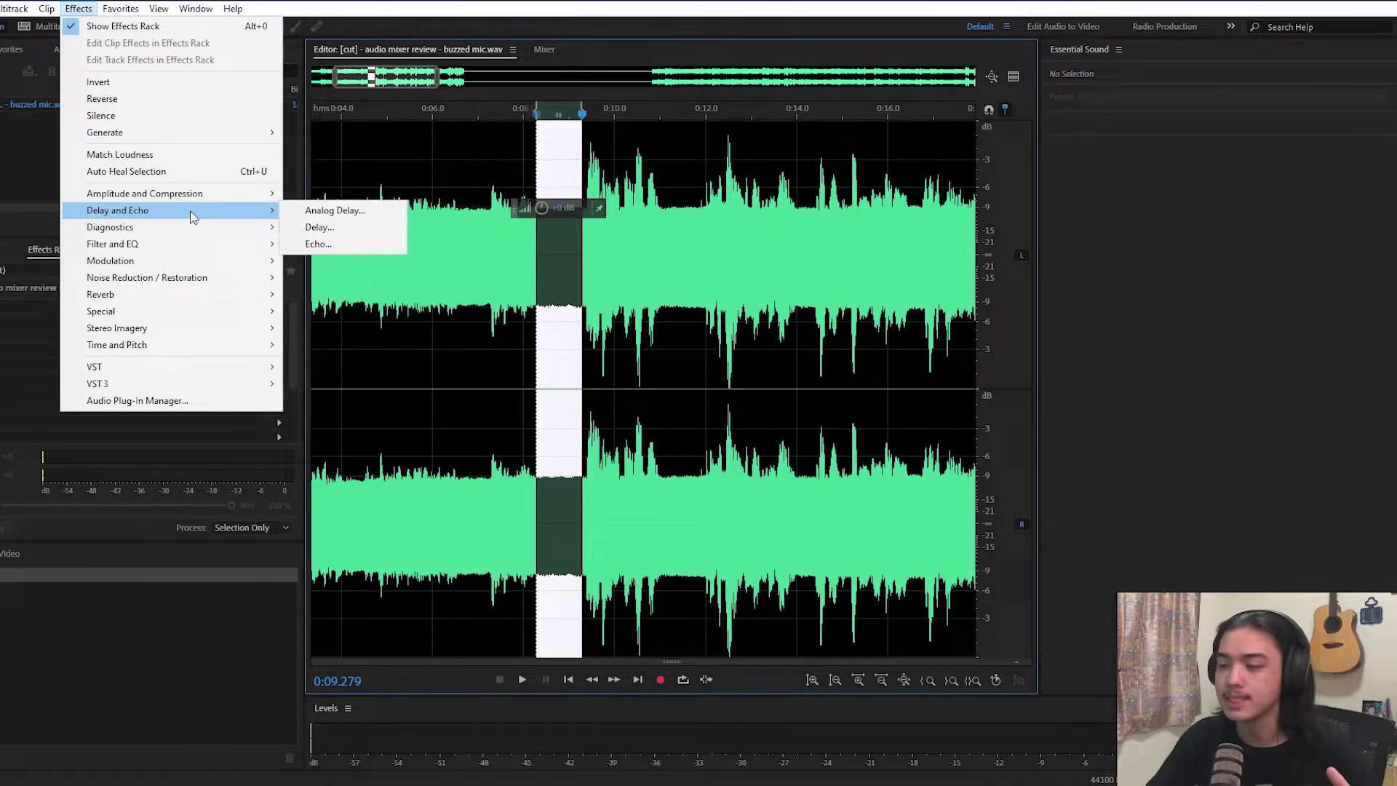
mouse_move(202, 312)
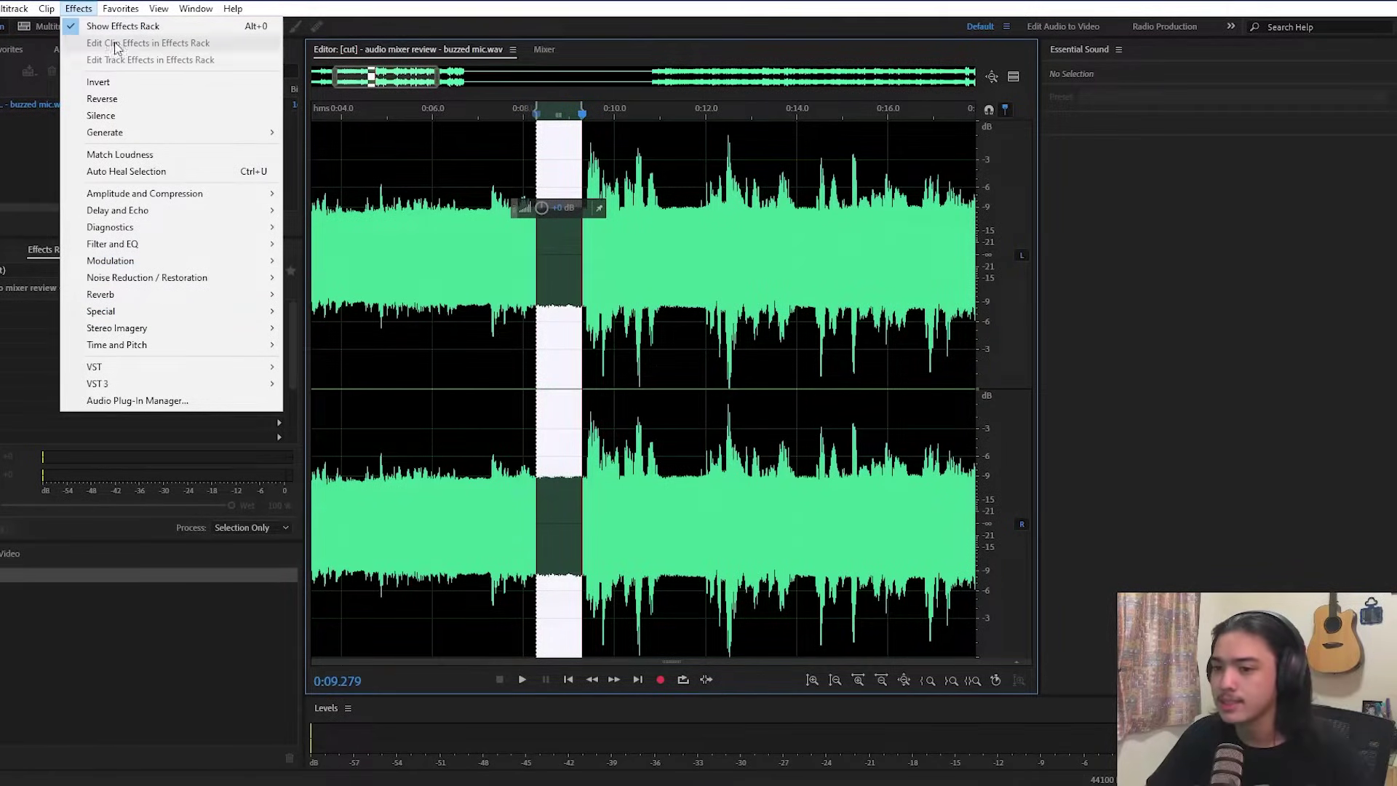
mouse_move(227, 285)
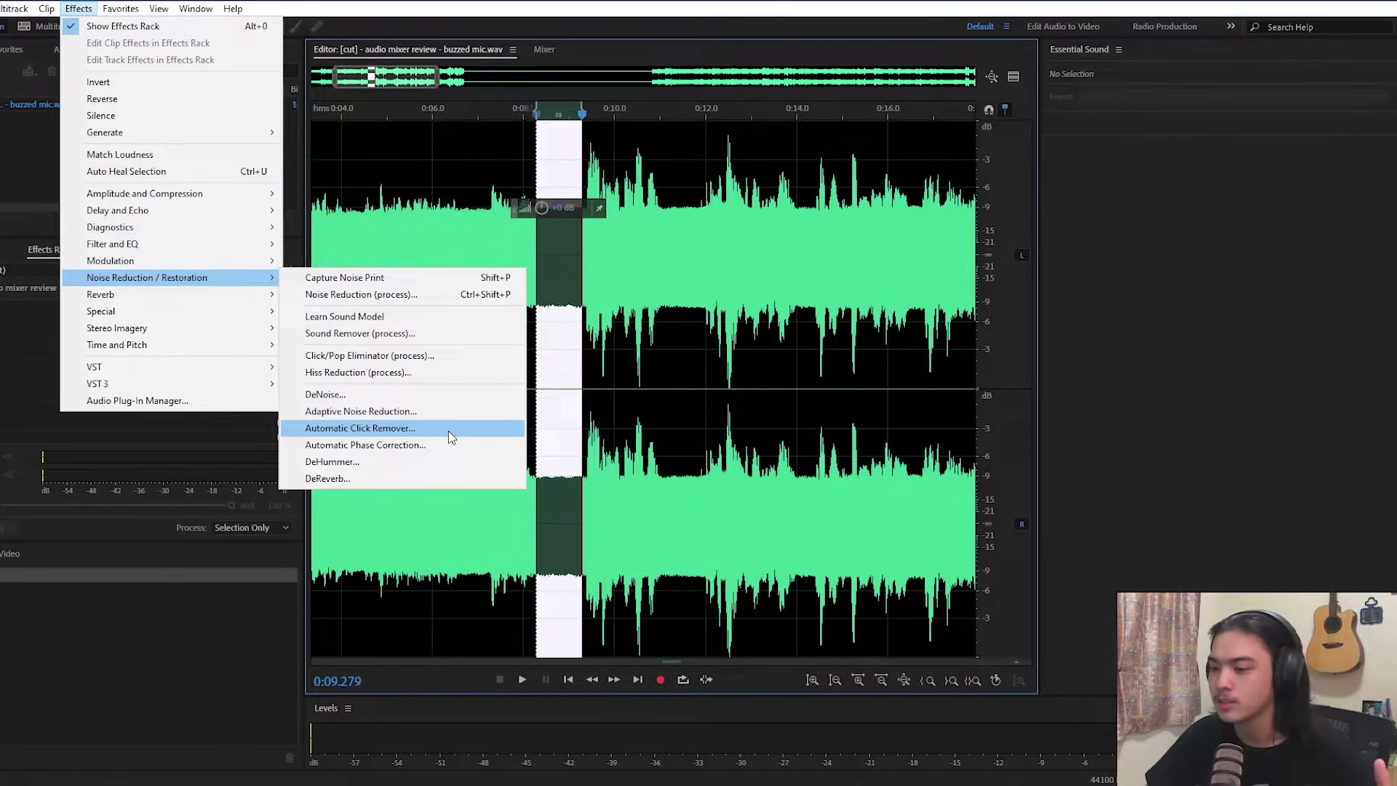
Open Sound Remover, learn a buzz sound model, and enable Enhanced Suppression and Enhance for Speech
left_click(432, 337)
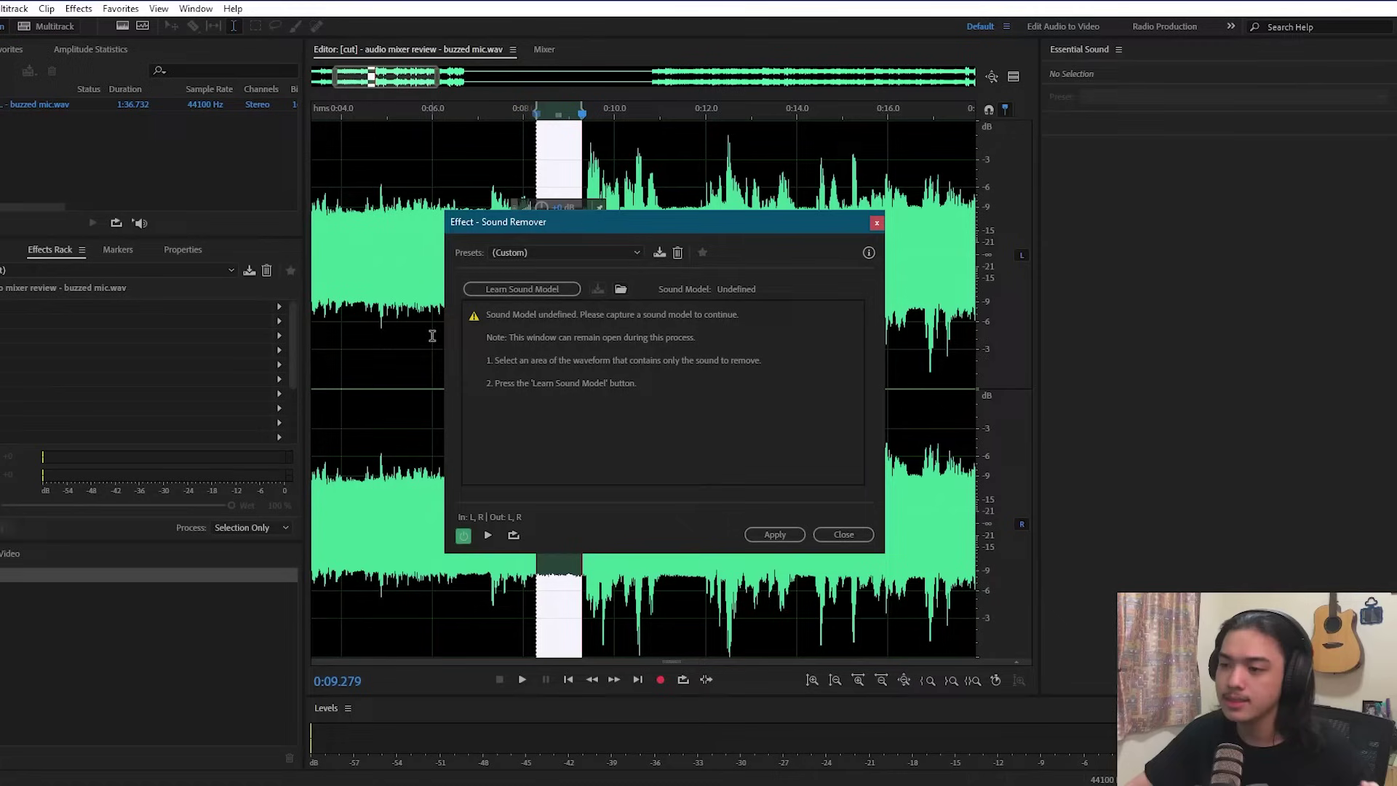
left_click(547, 290)
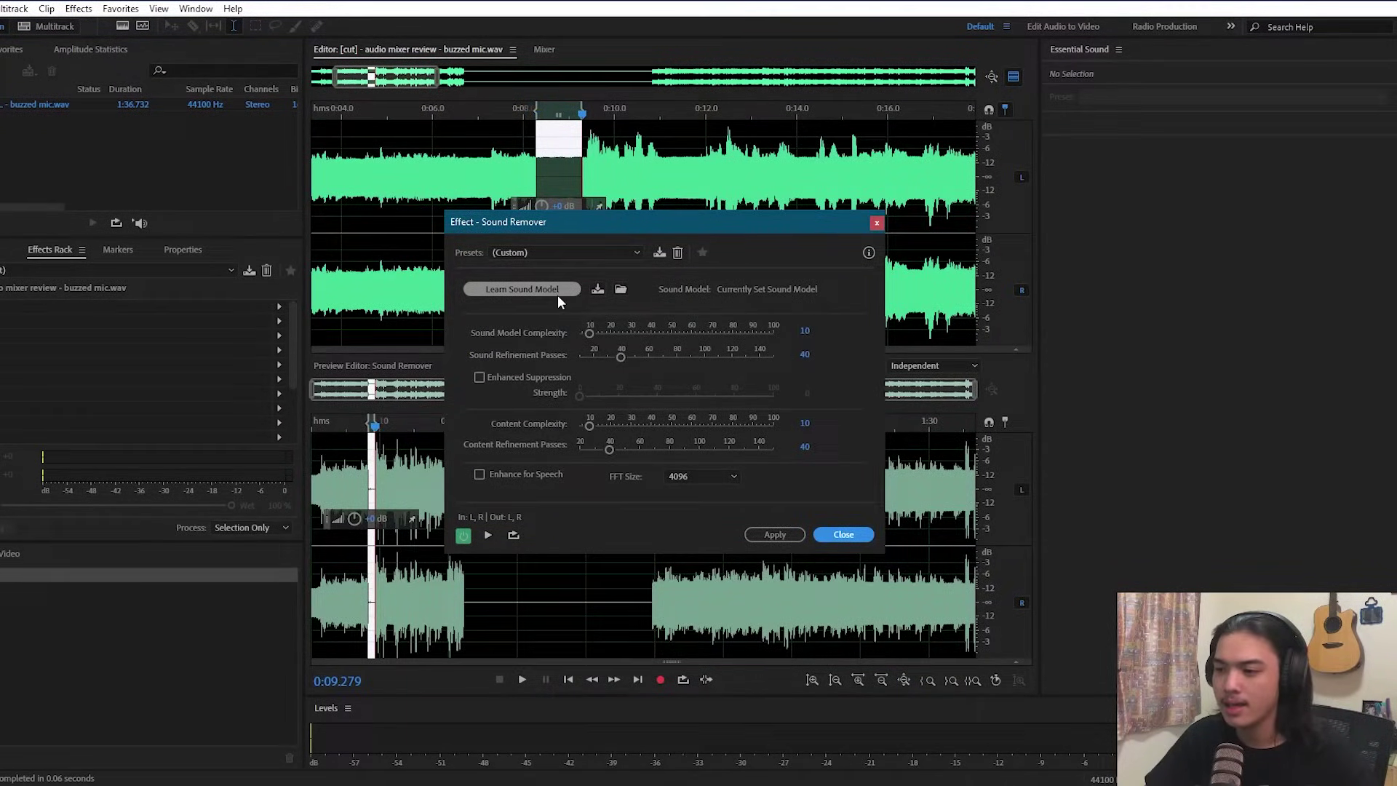
left_click(543, 377)
left_click(536, 474)
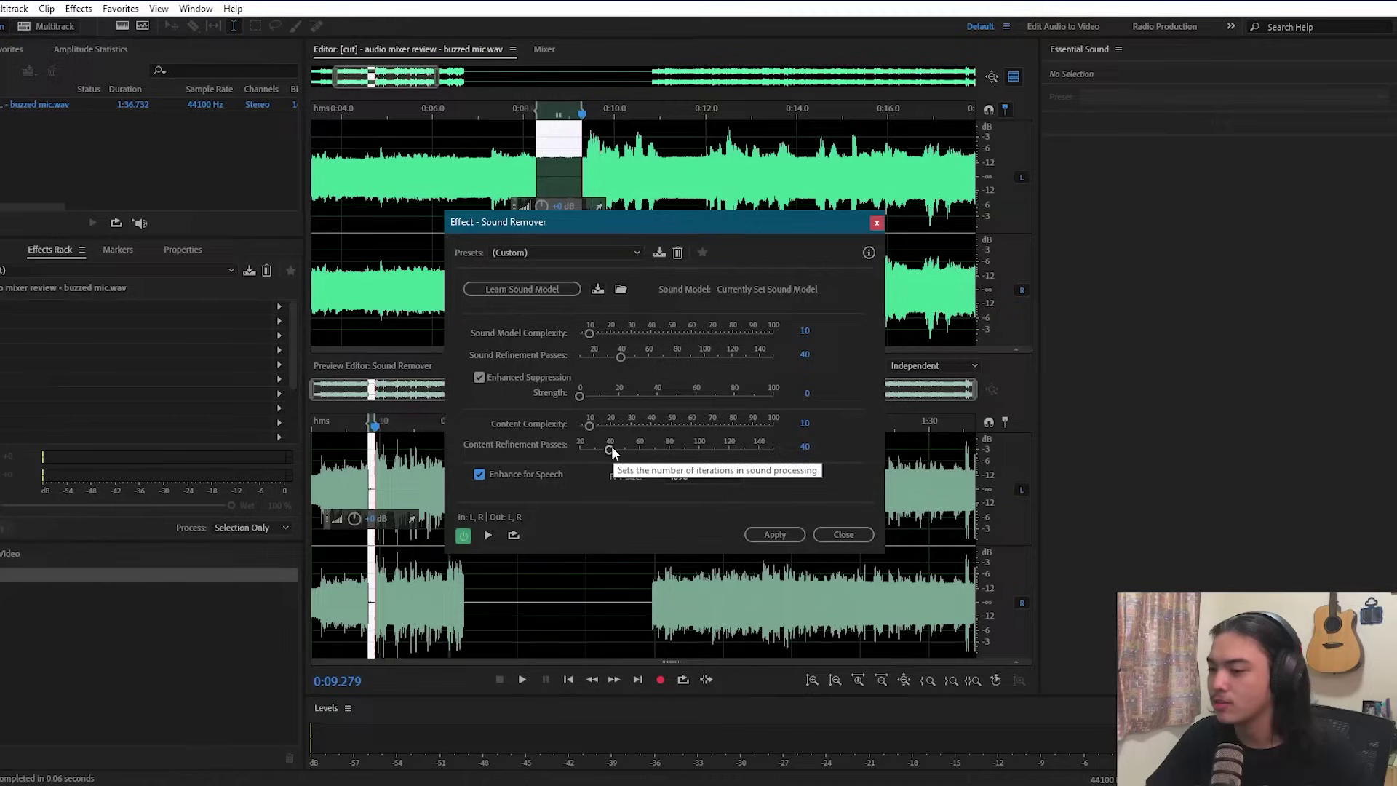
Set Content Refinement Passes to 60, Sound Model Complexity to 9 and FFT size to 8192
left_click(803, 446)
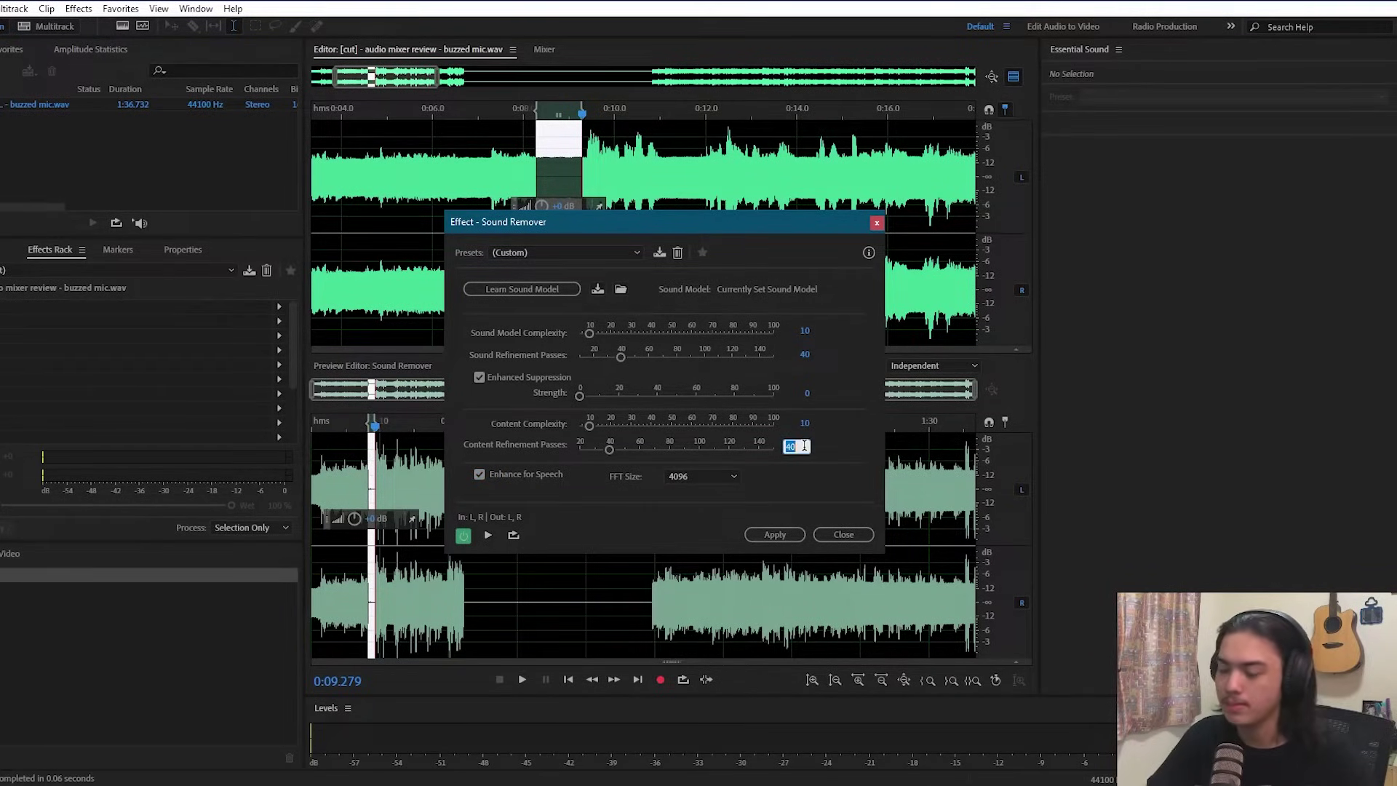
key("Return")
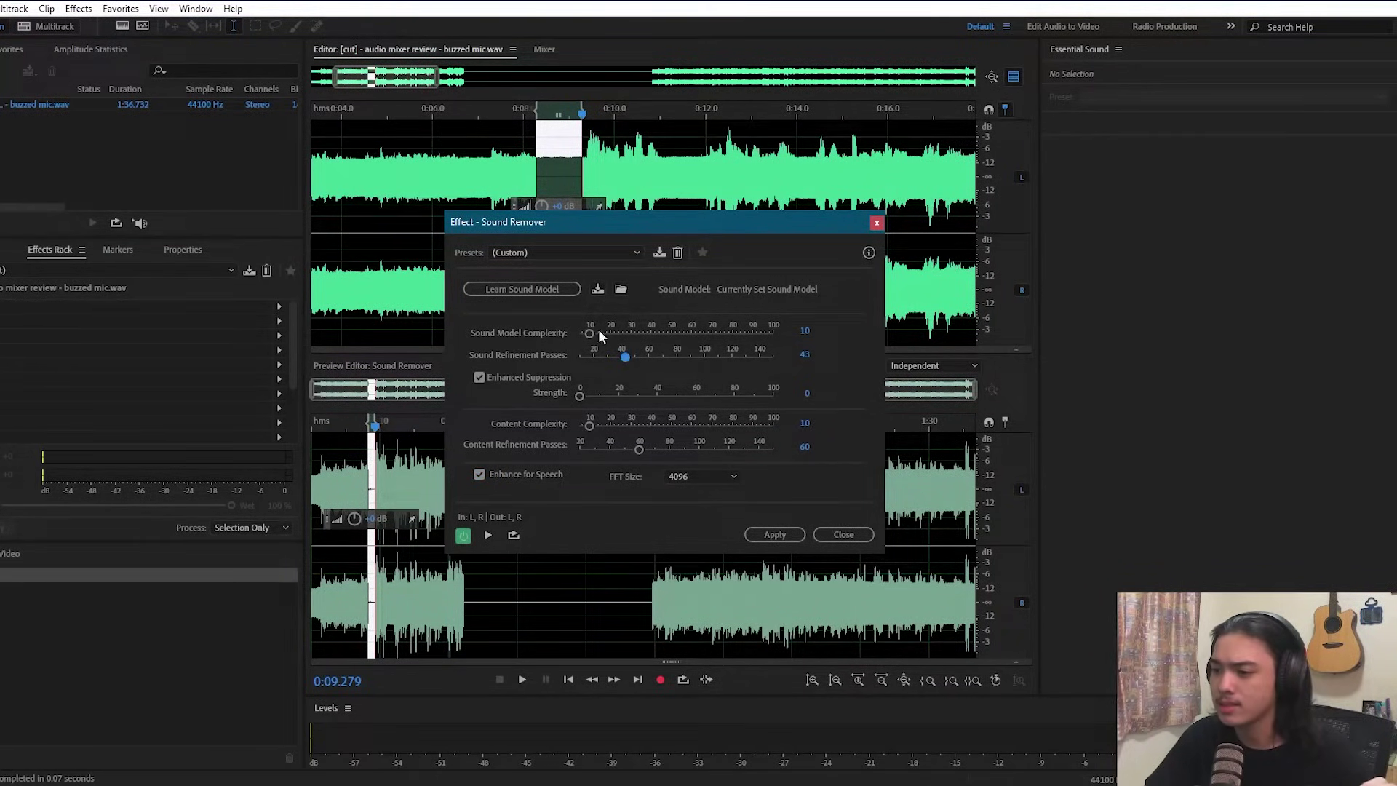
left_click_drag(590, 335, 587, 334)
left_click(722, 477)
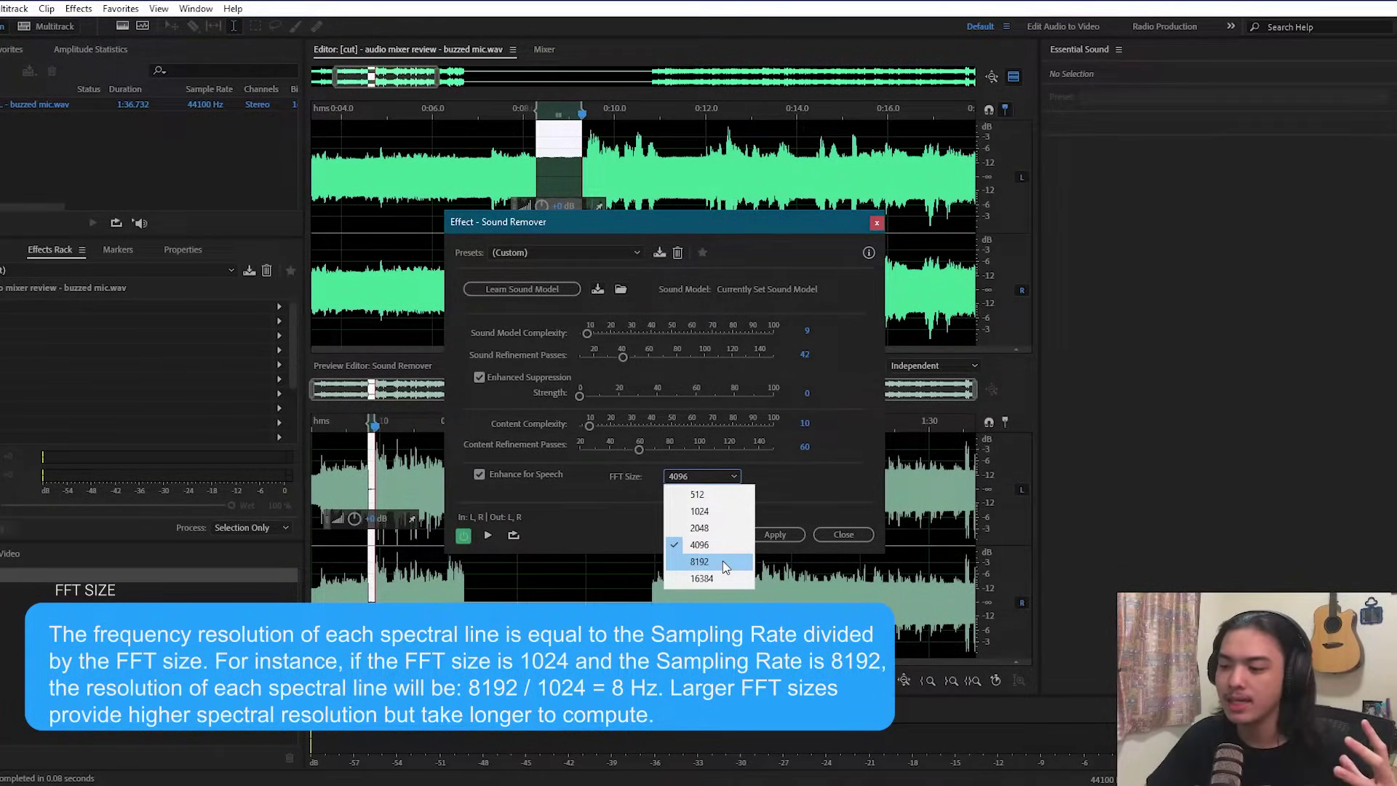
left_click(726, 567)
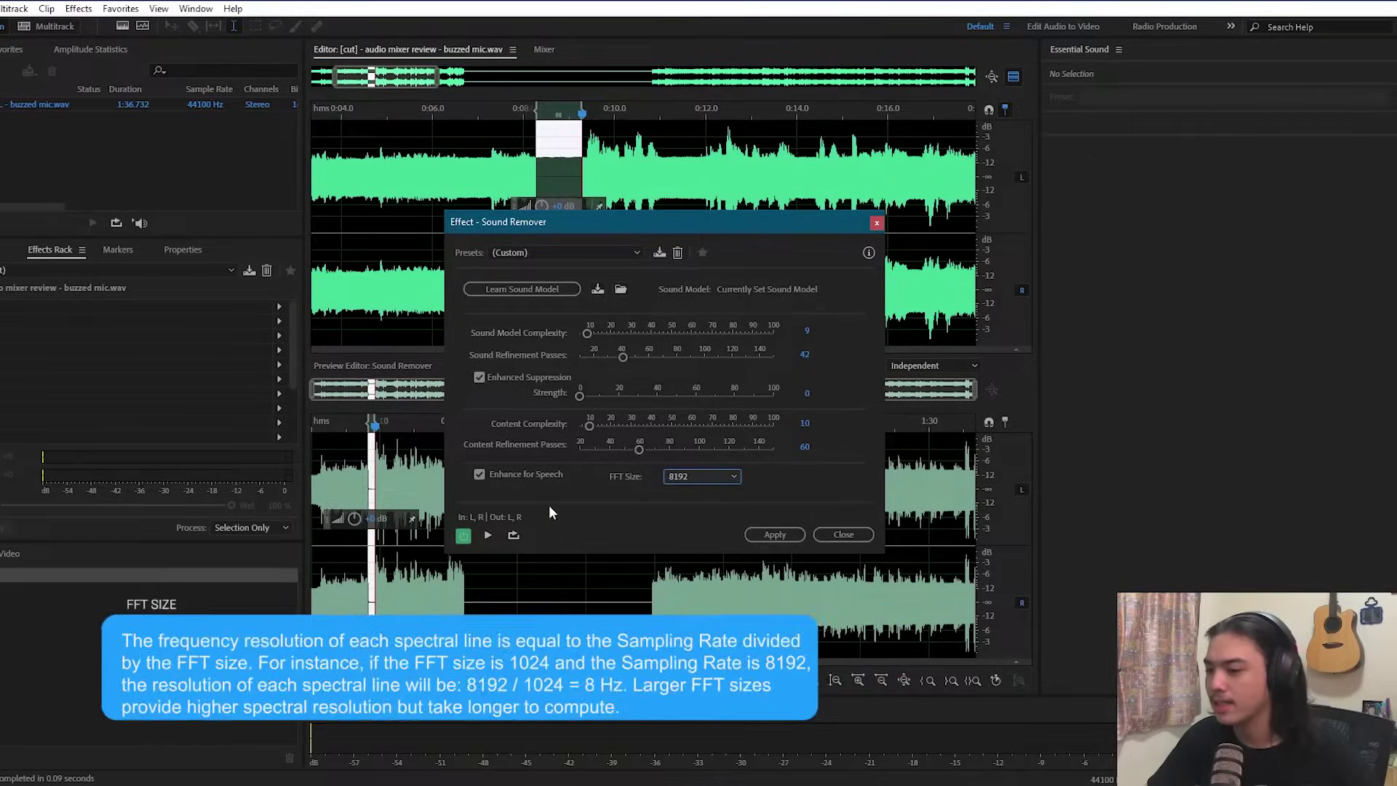
left_click(503, 169)
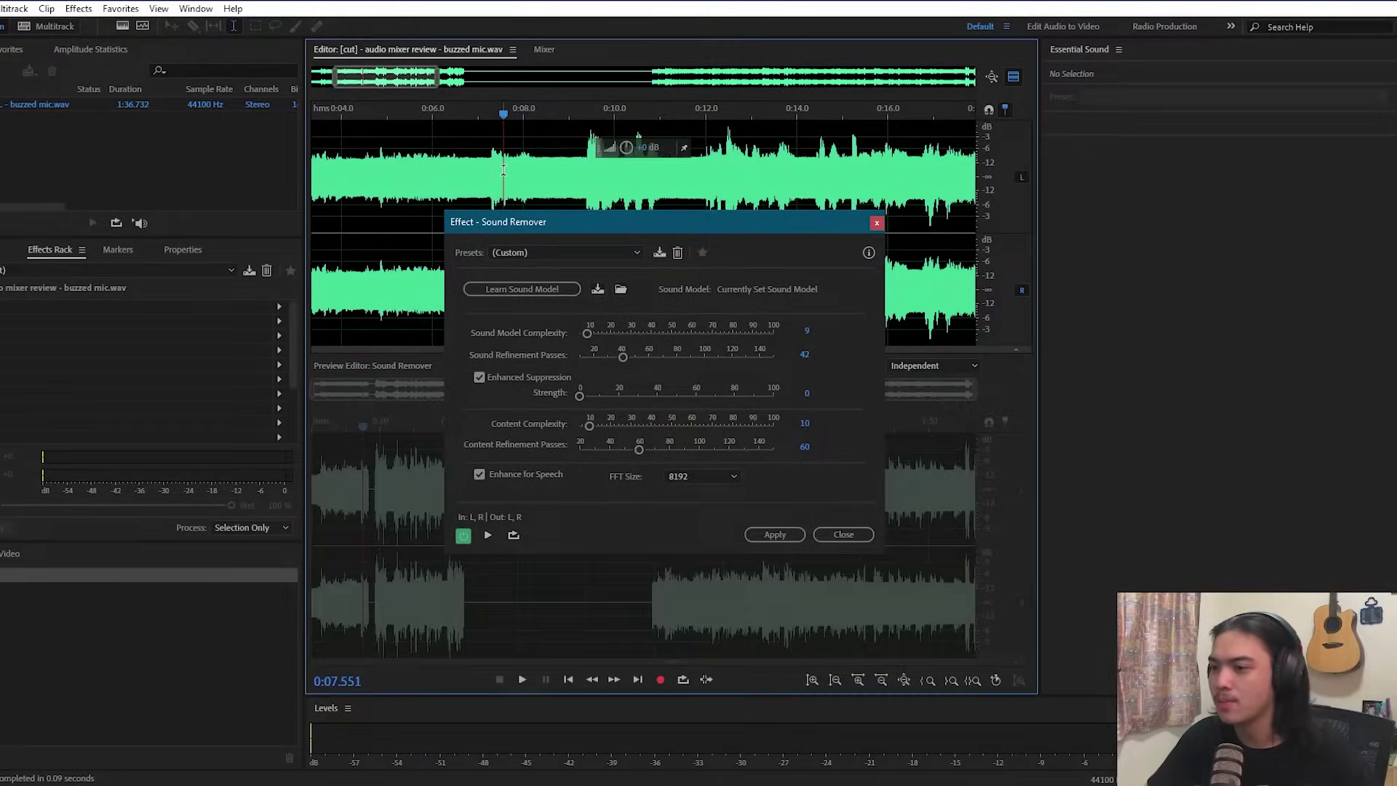
left_click(775, 535)
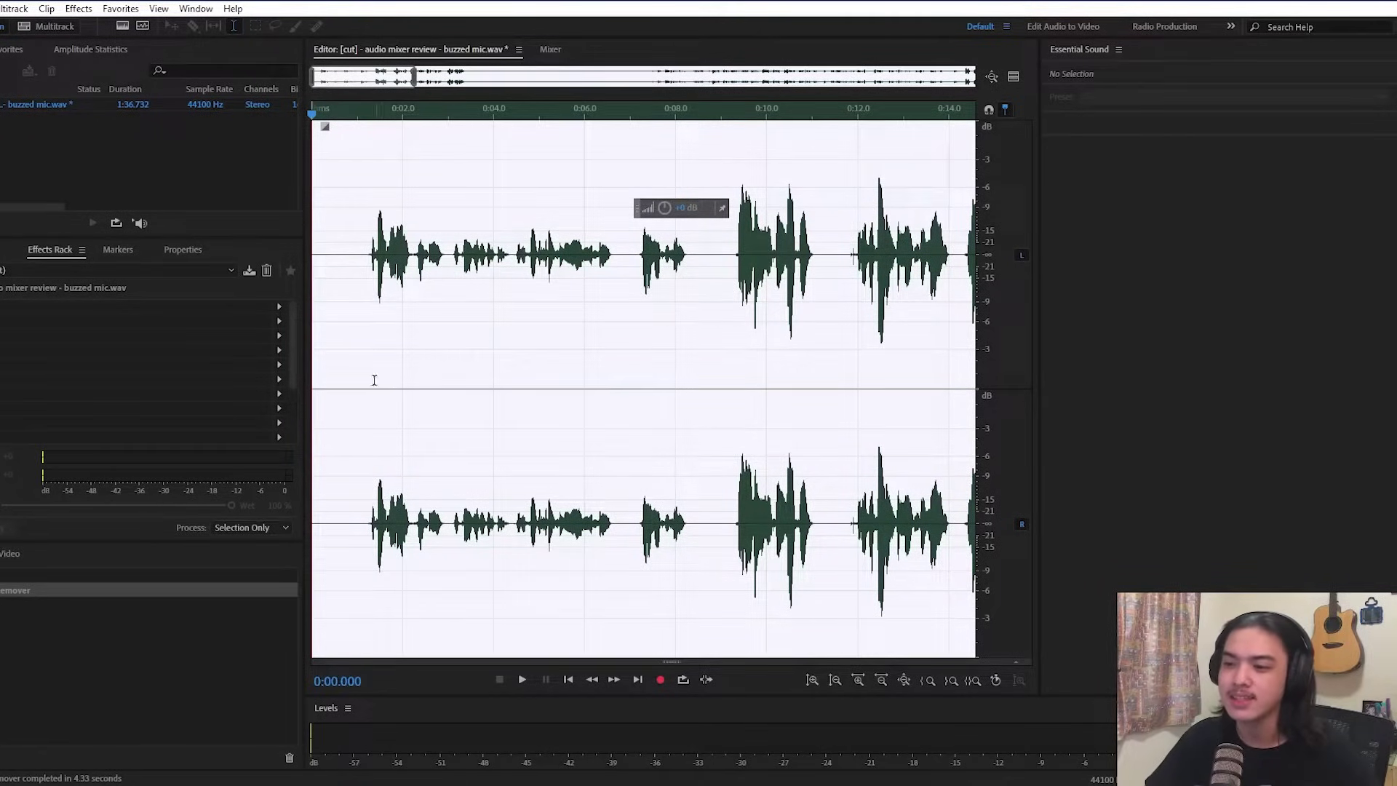
left_click(359, 248)
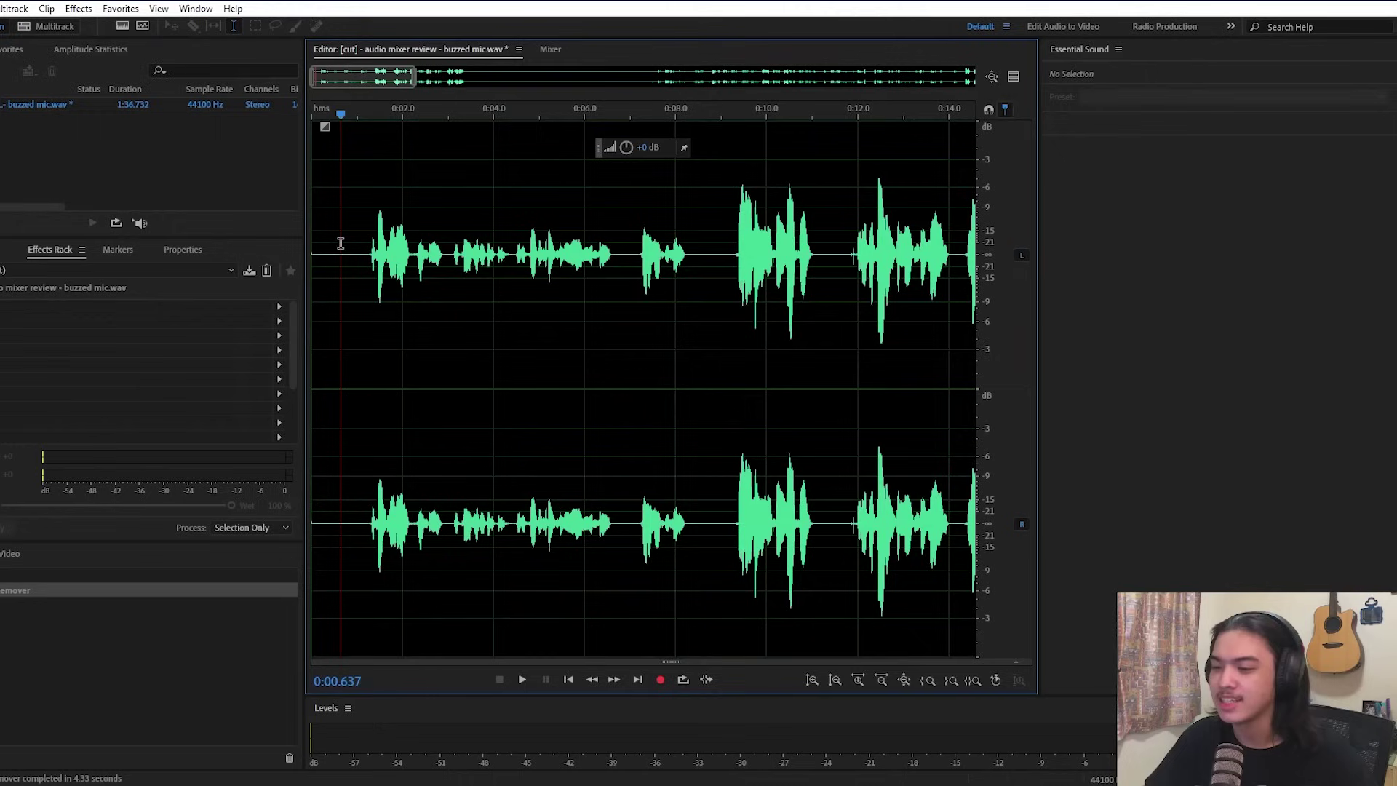
left_click_drag(359, 260, 306, 259)
left_click(364, 261)
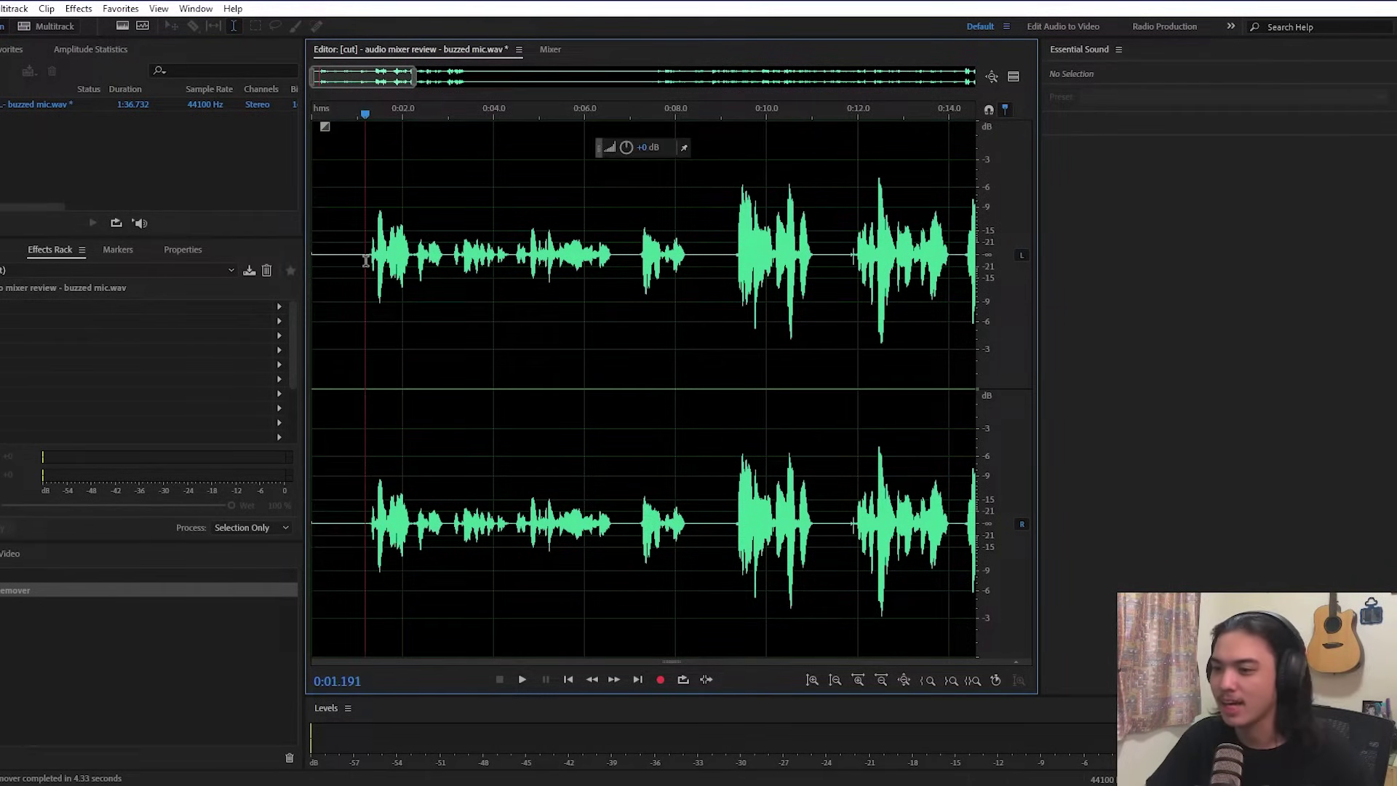
key("space")
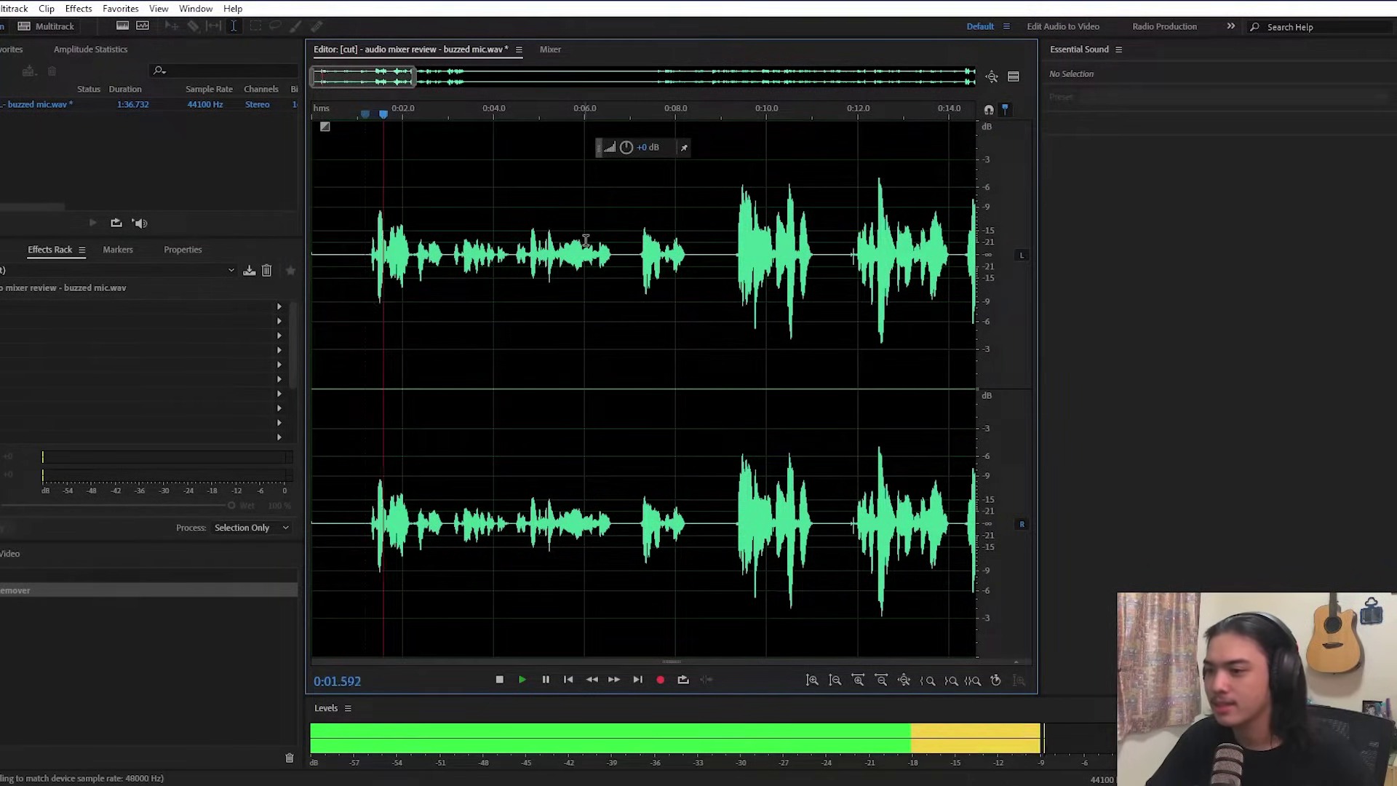
scroll(608, 238, "down", 2)
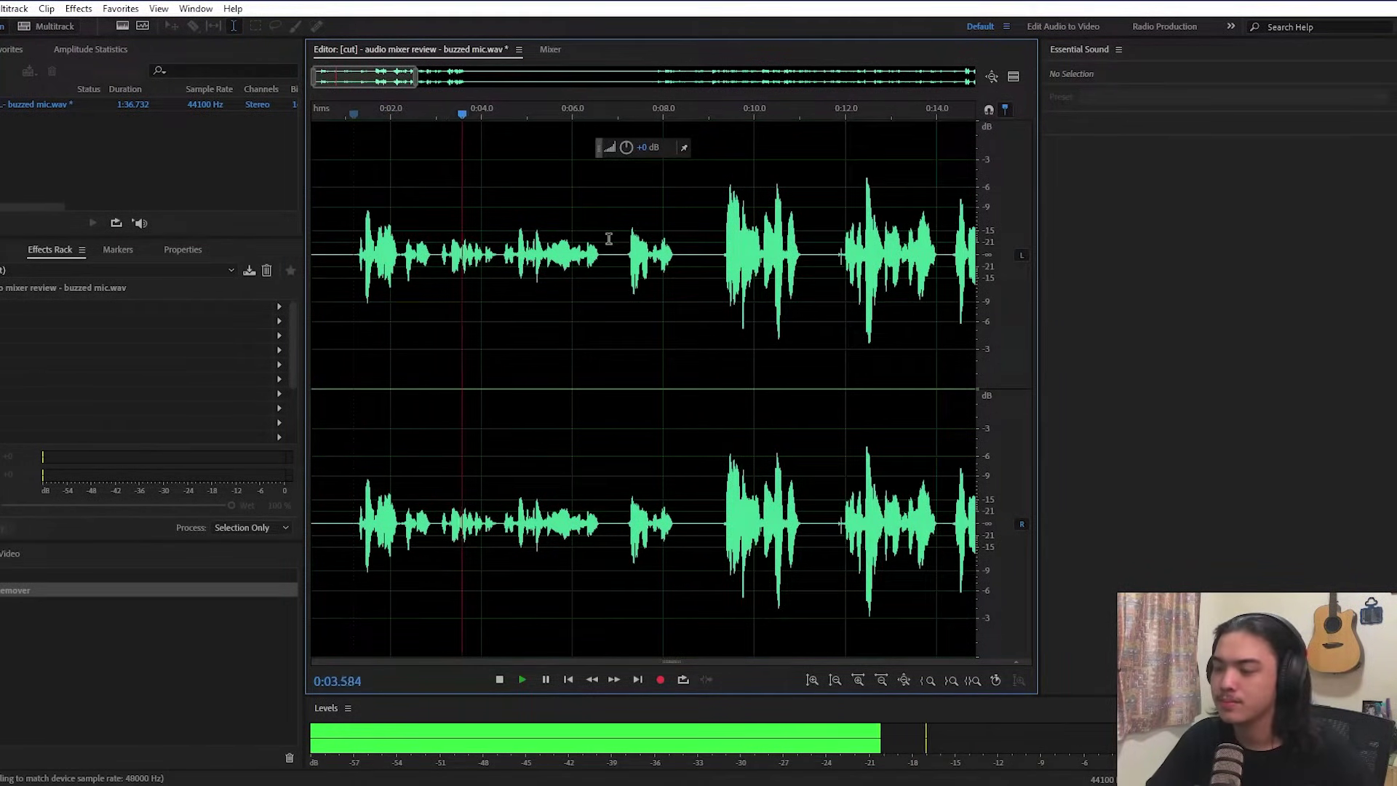
scroll(627, 244, "down", 3)
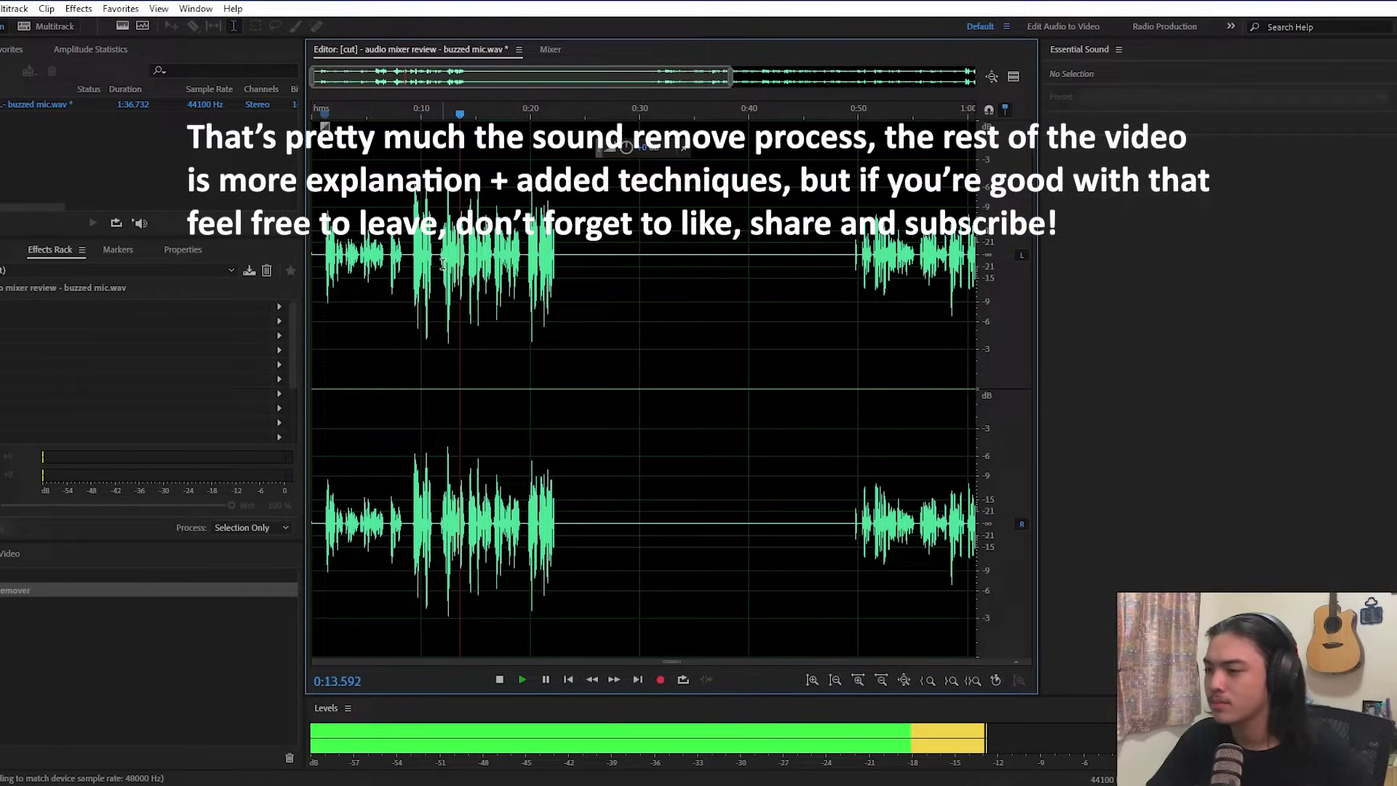
key("space")
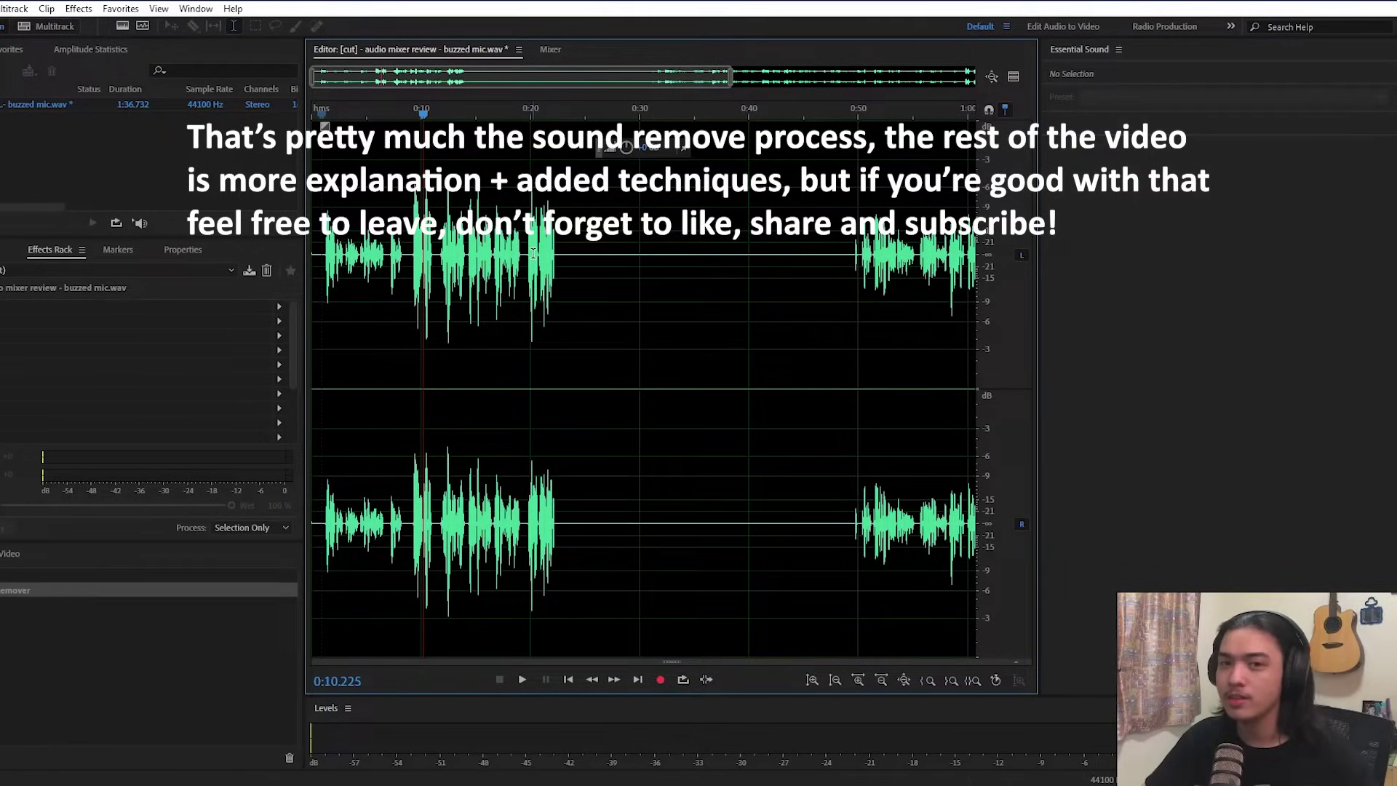
scroll(771, 316, "down", 3)
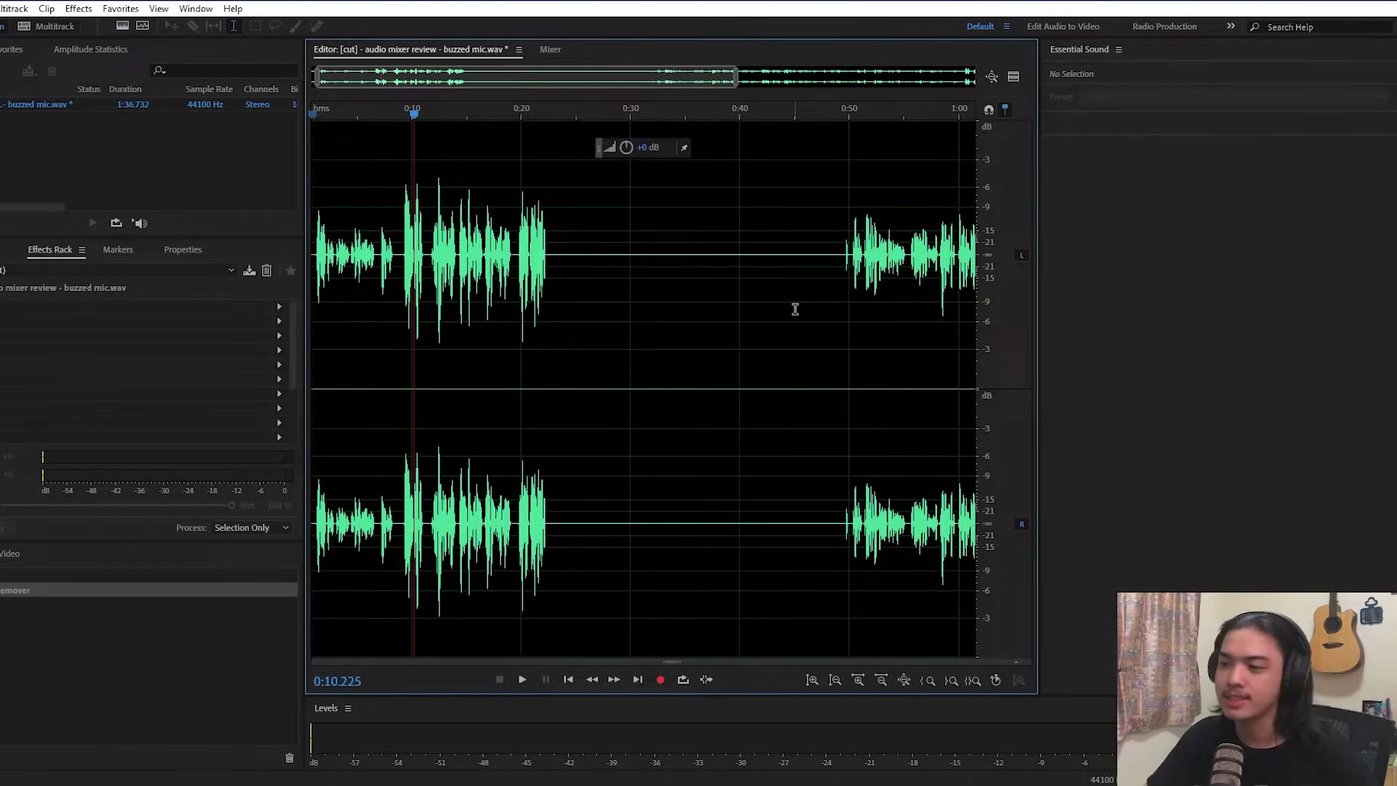
left_click(698, 240)
key("space")
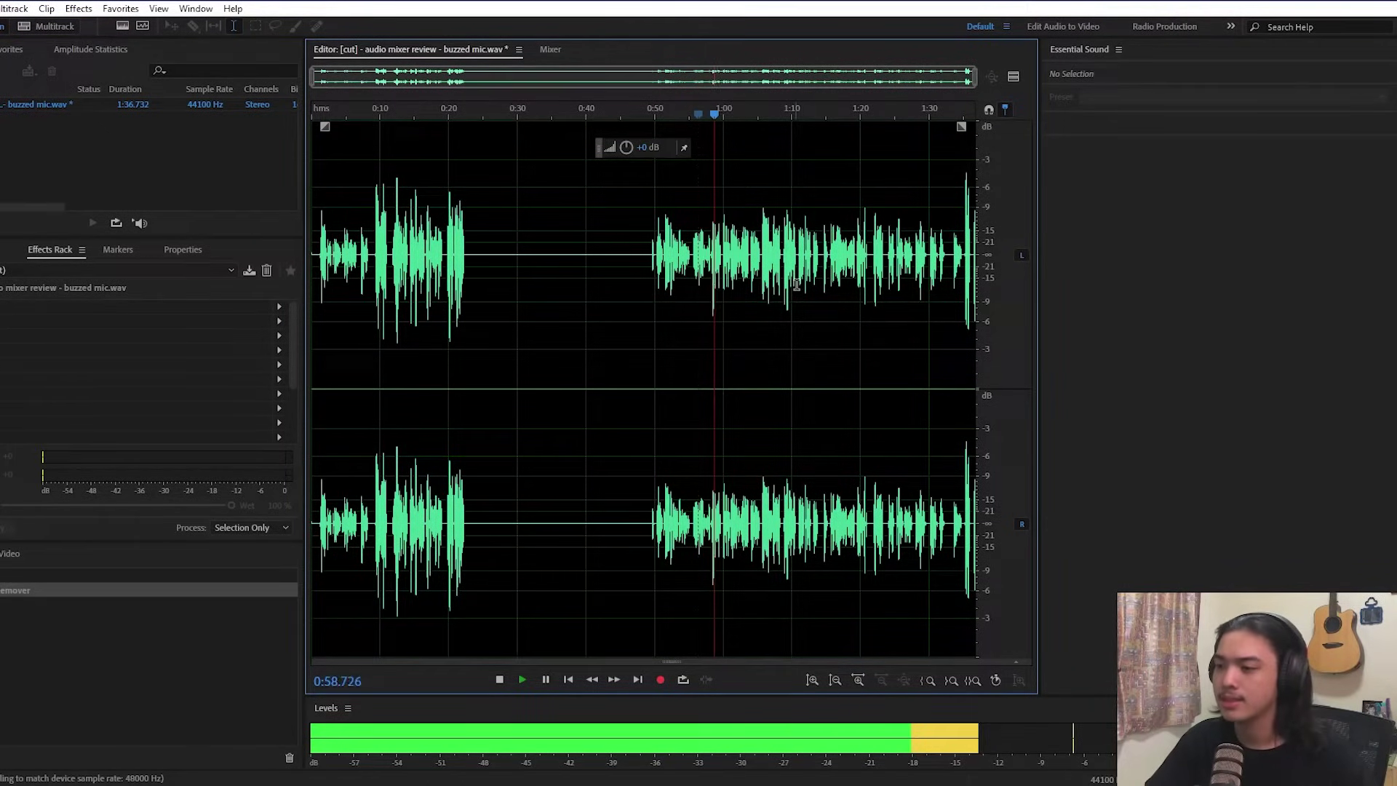
key("space")
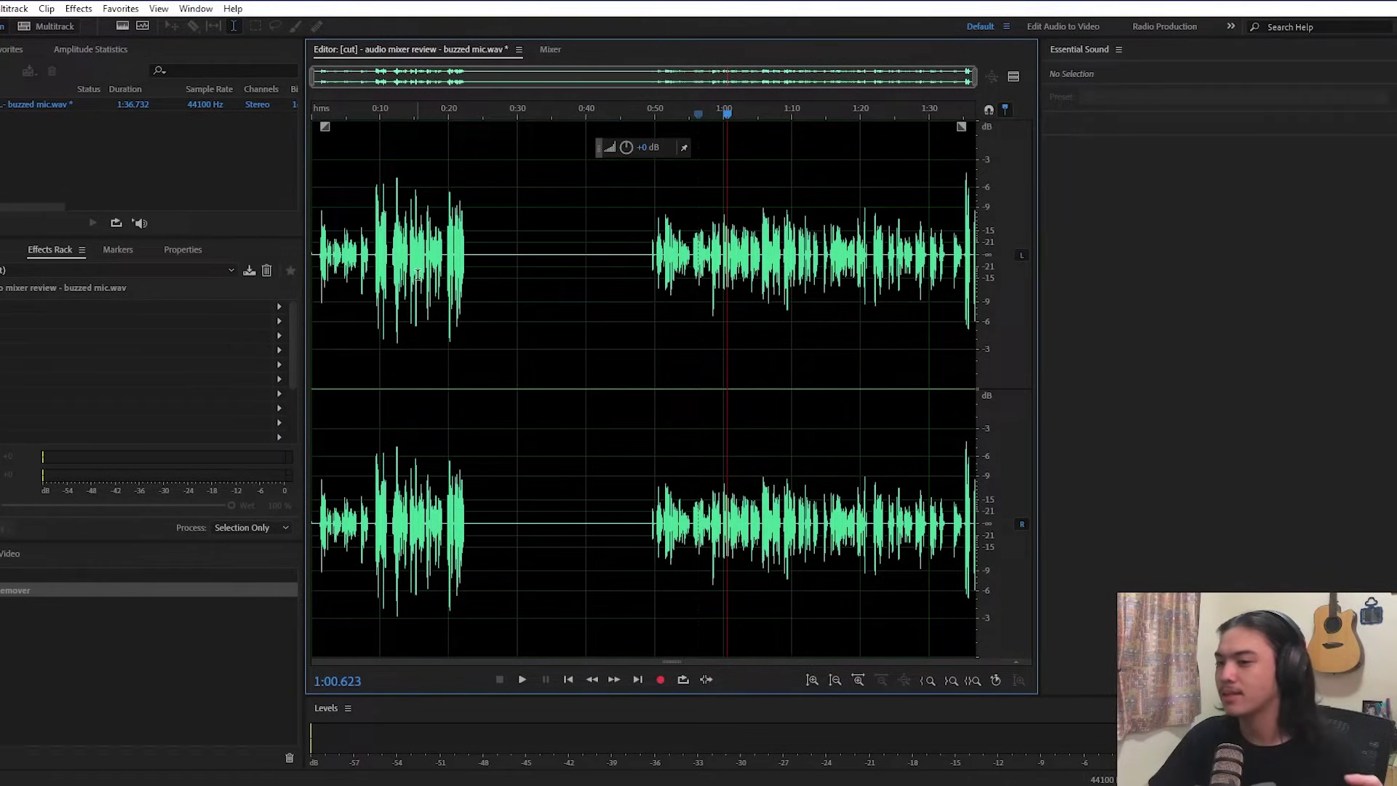
Normalize the entire recording with Ctrl+Shift+N
key("ctrl+a")
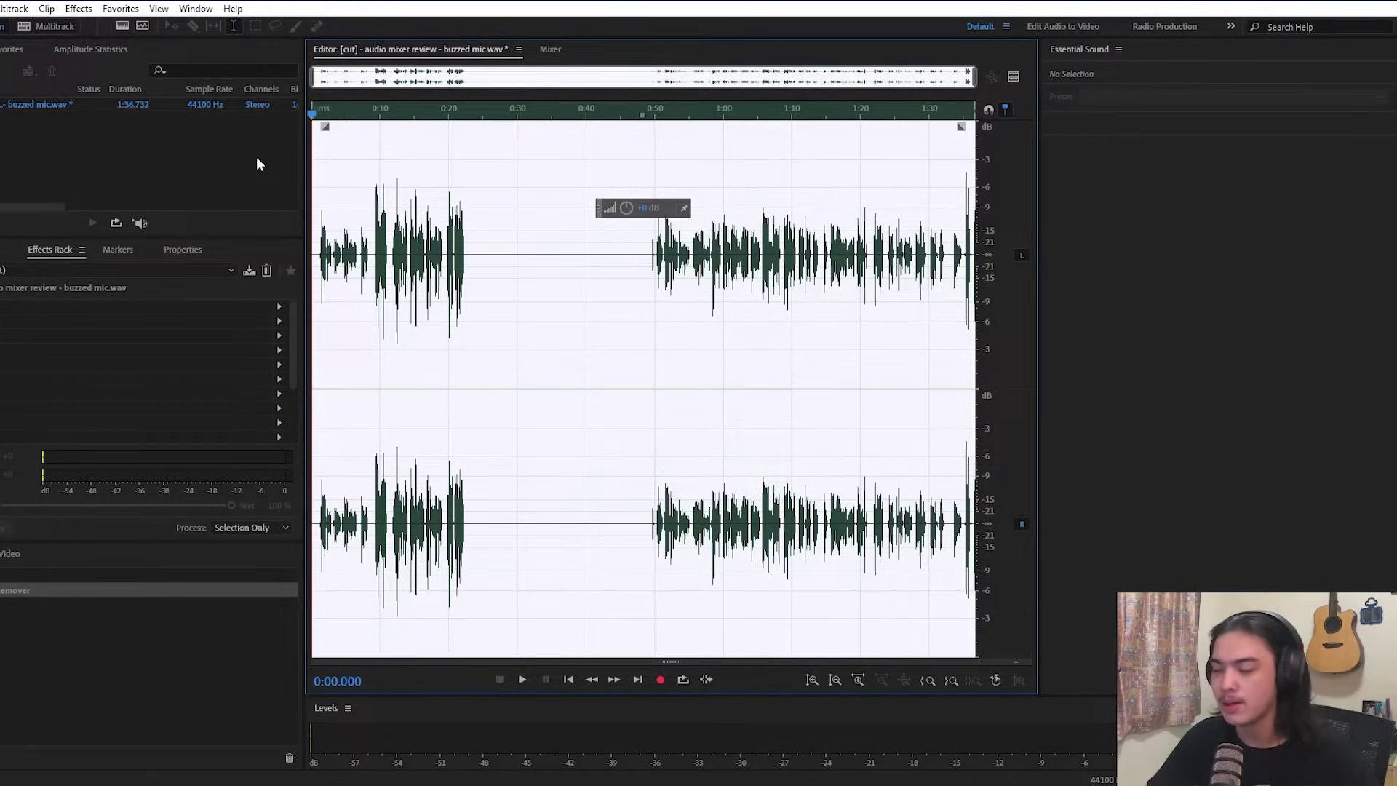
key("ctrl+shift+n")
left_click(661, 431)
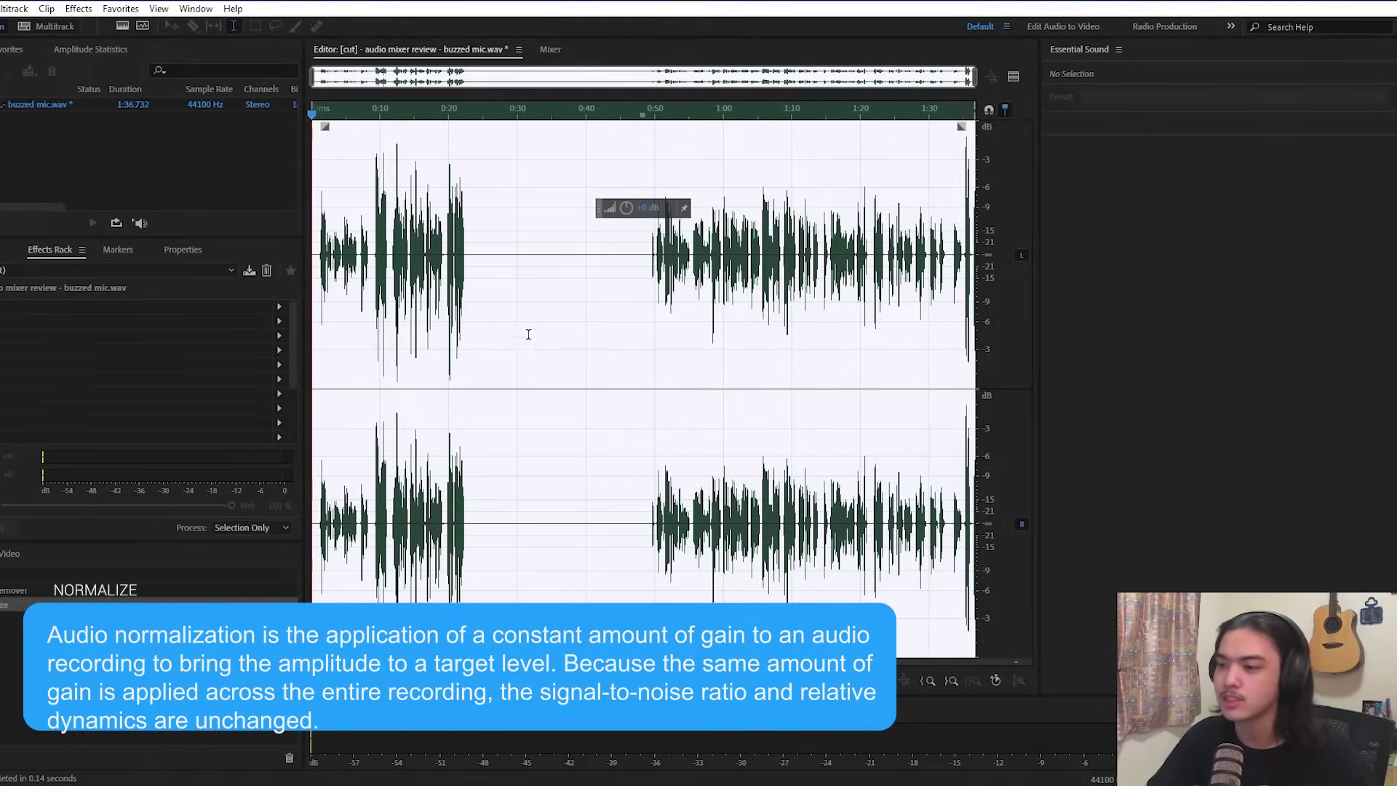
left_click(405, 256)
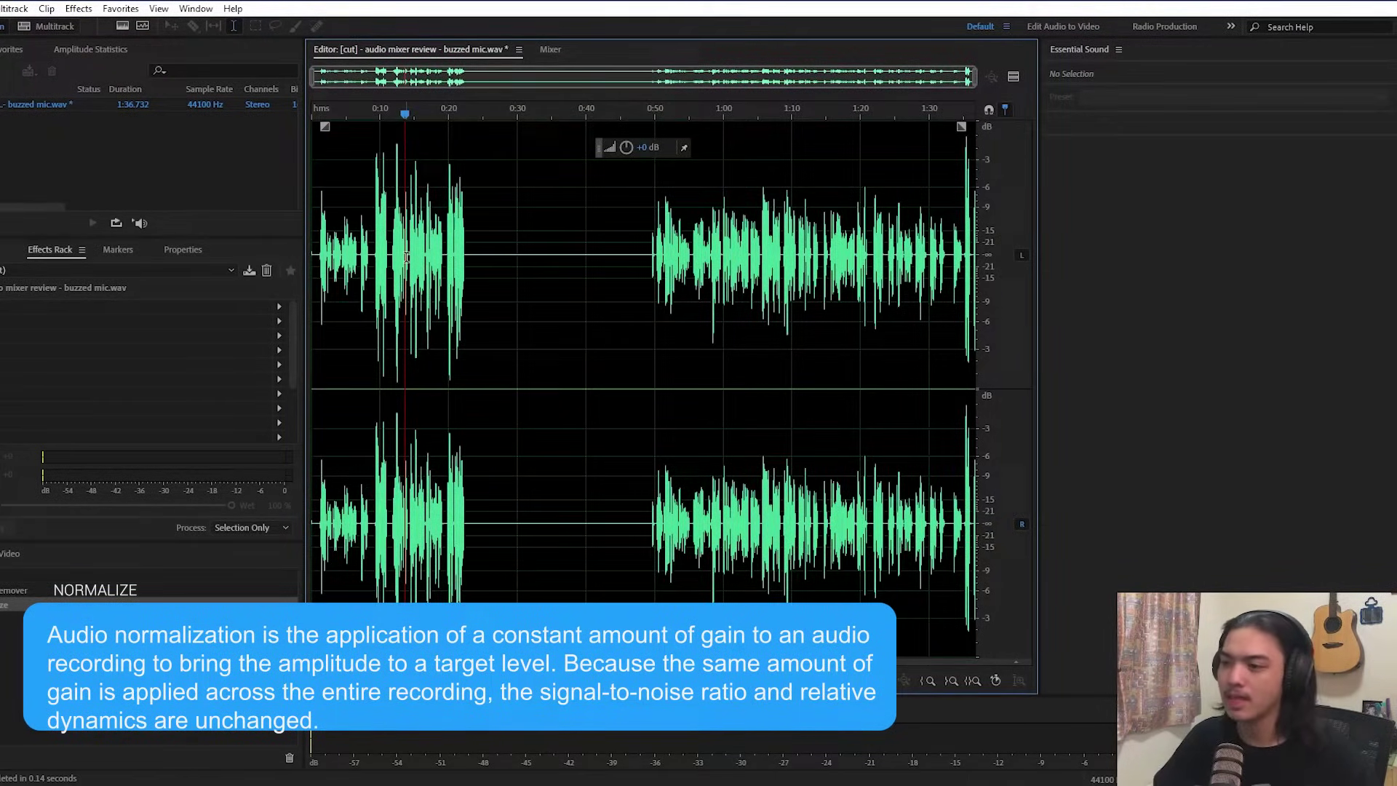
Add a Single-band Compressor with adjusted output gain, followed by a Parametric Equalizer
key("ctrl+a")
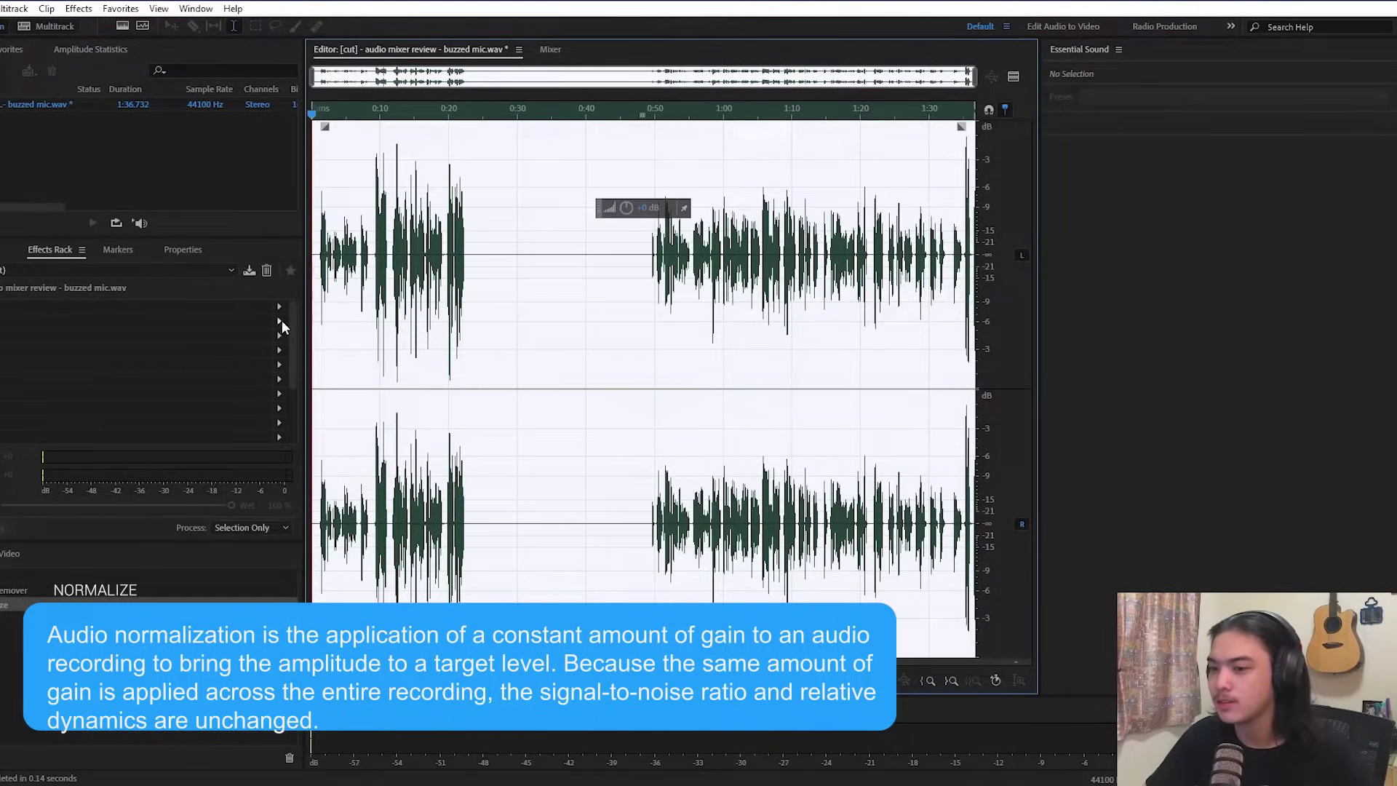
right_click(273, 309)
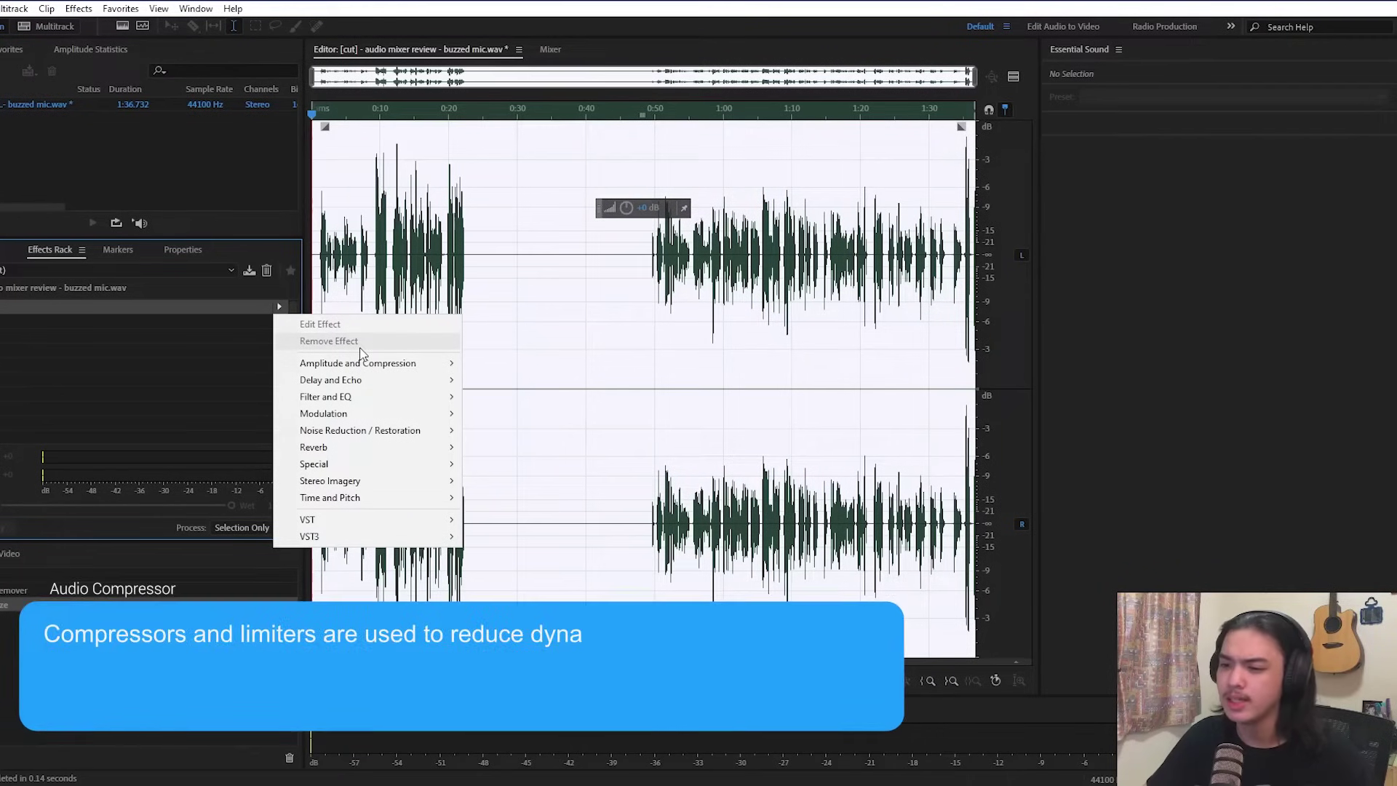
mouse_move(366, 363)
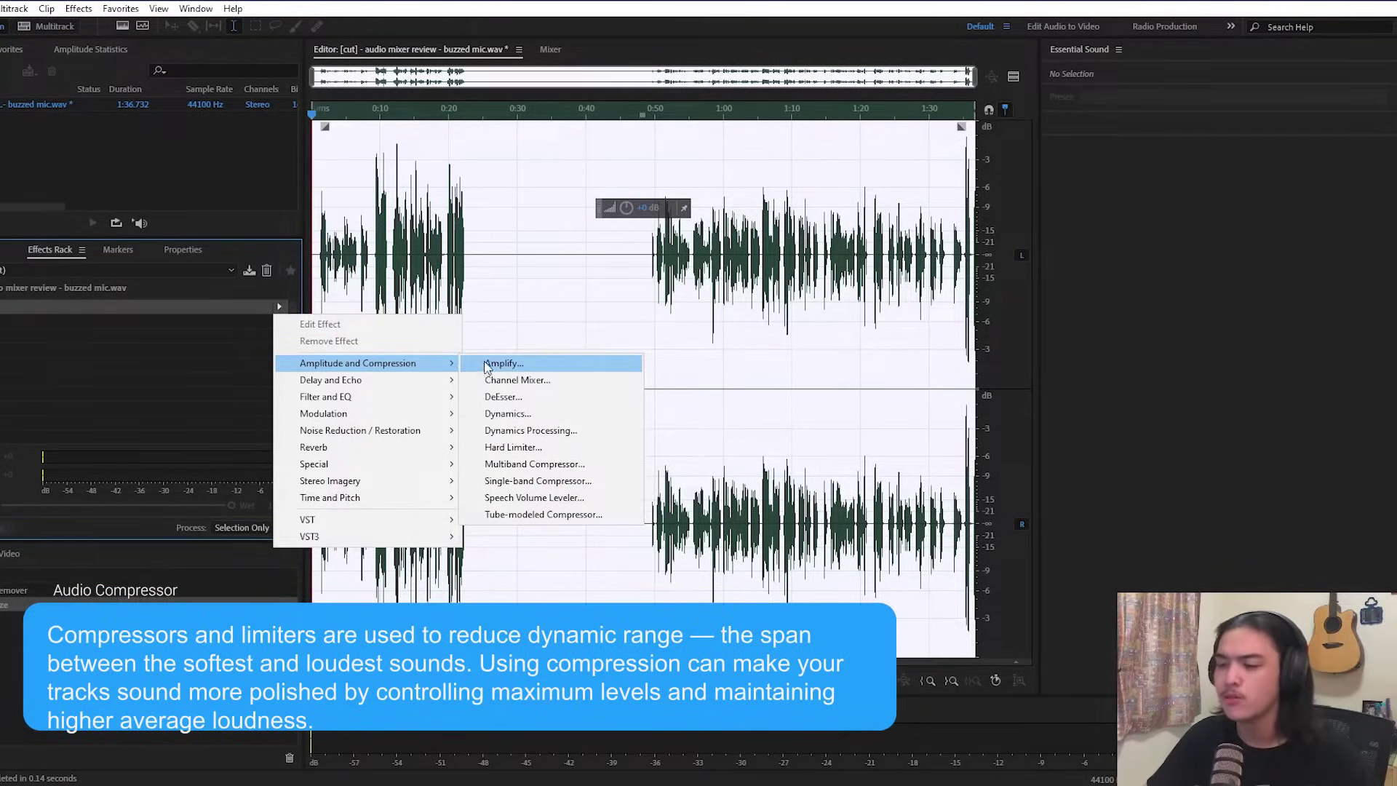
left_click(572, 481)
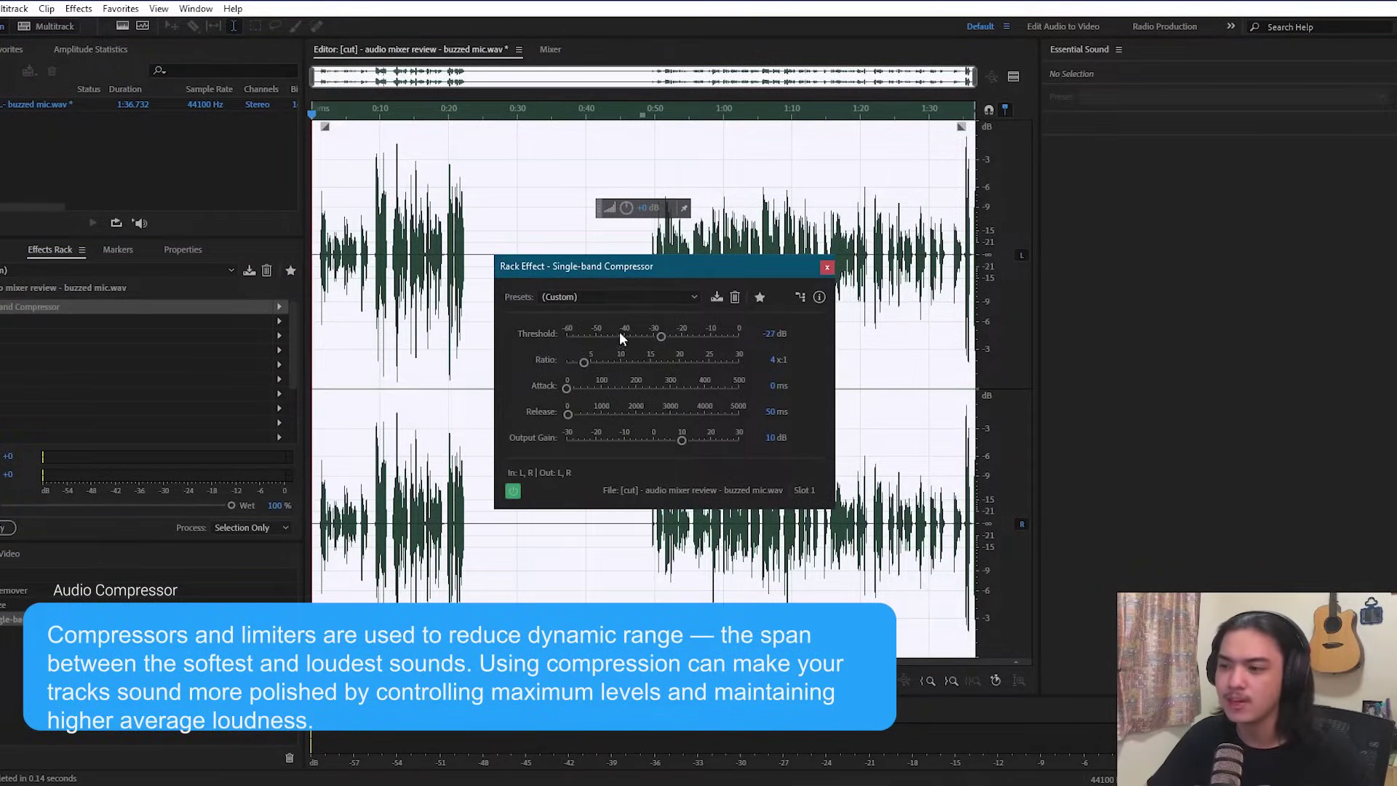
left_click(637, 299)
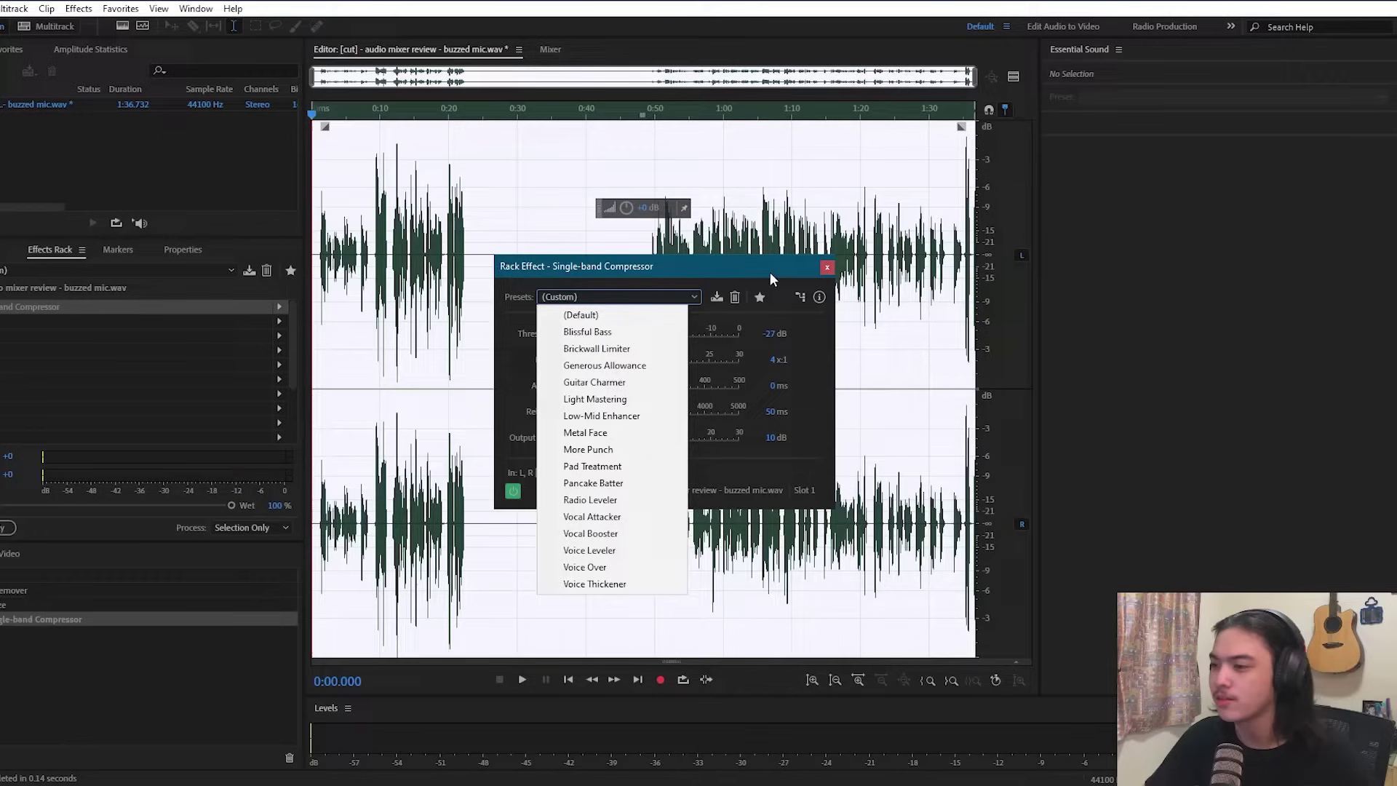
left_click_drag(772, 276, 847, 280)
left_click(376, 234)
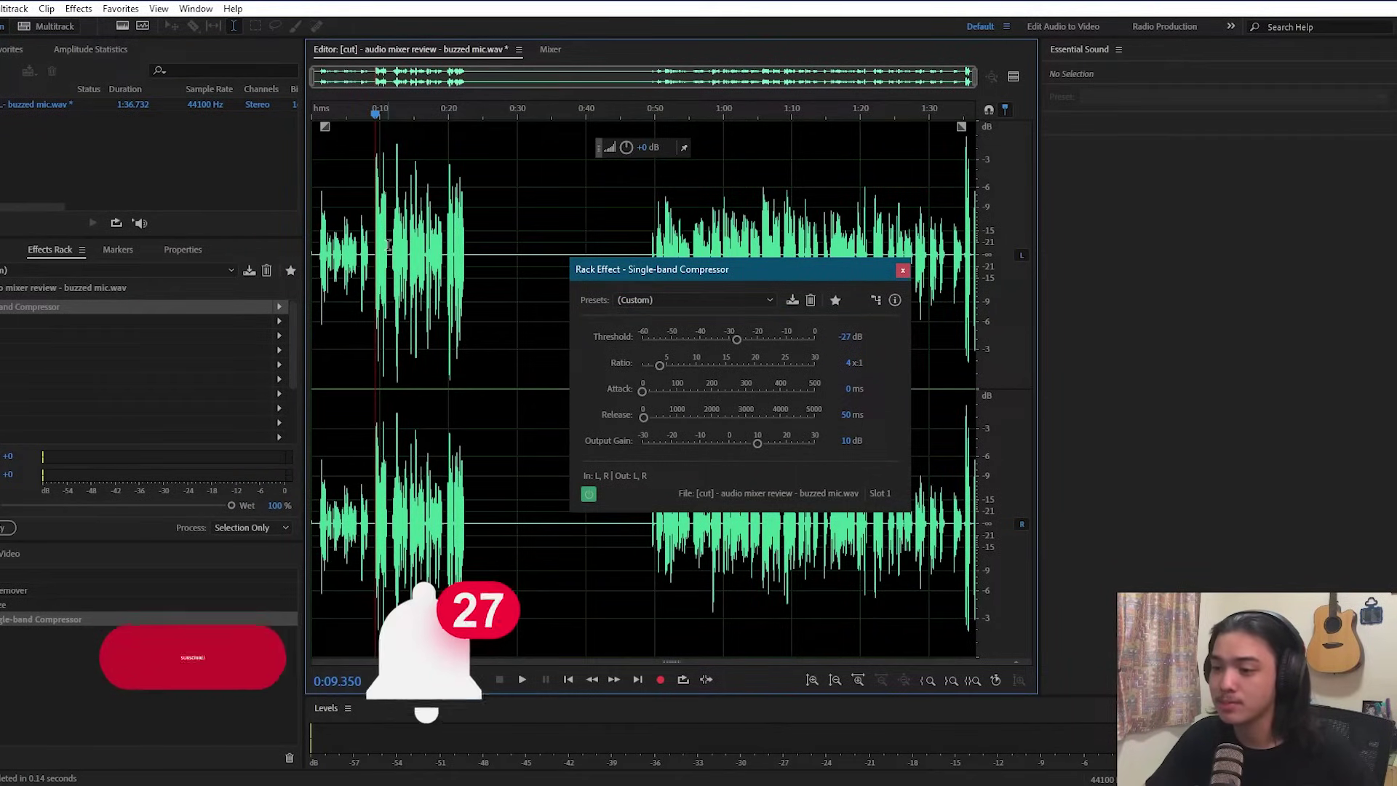
left_click(837, 442)
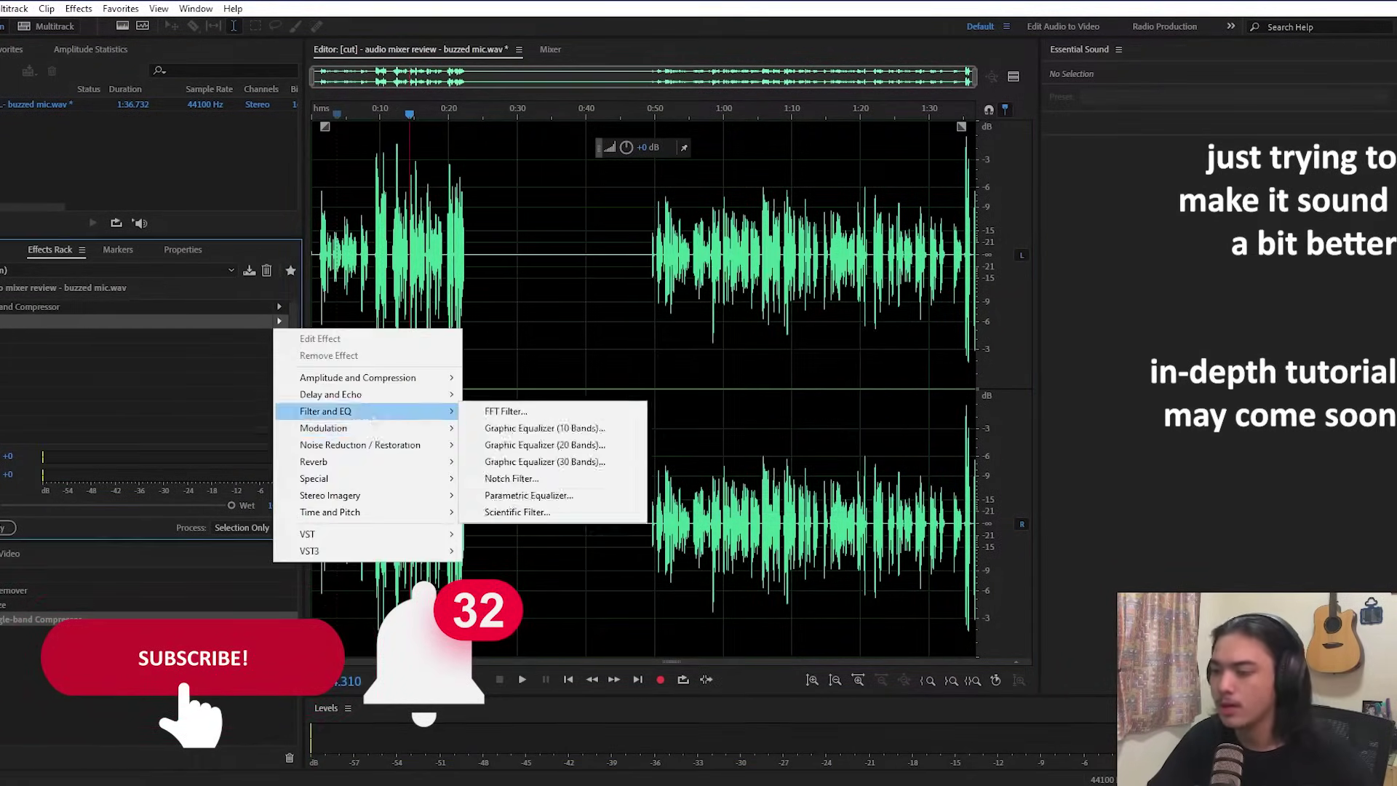
left_click(545, 511)
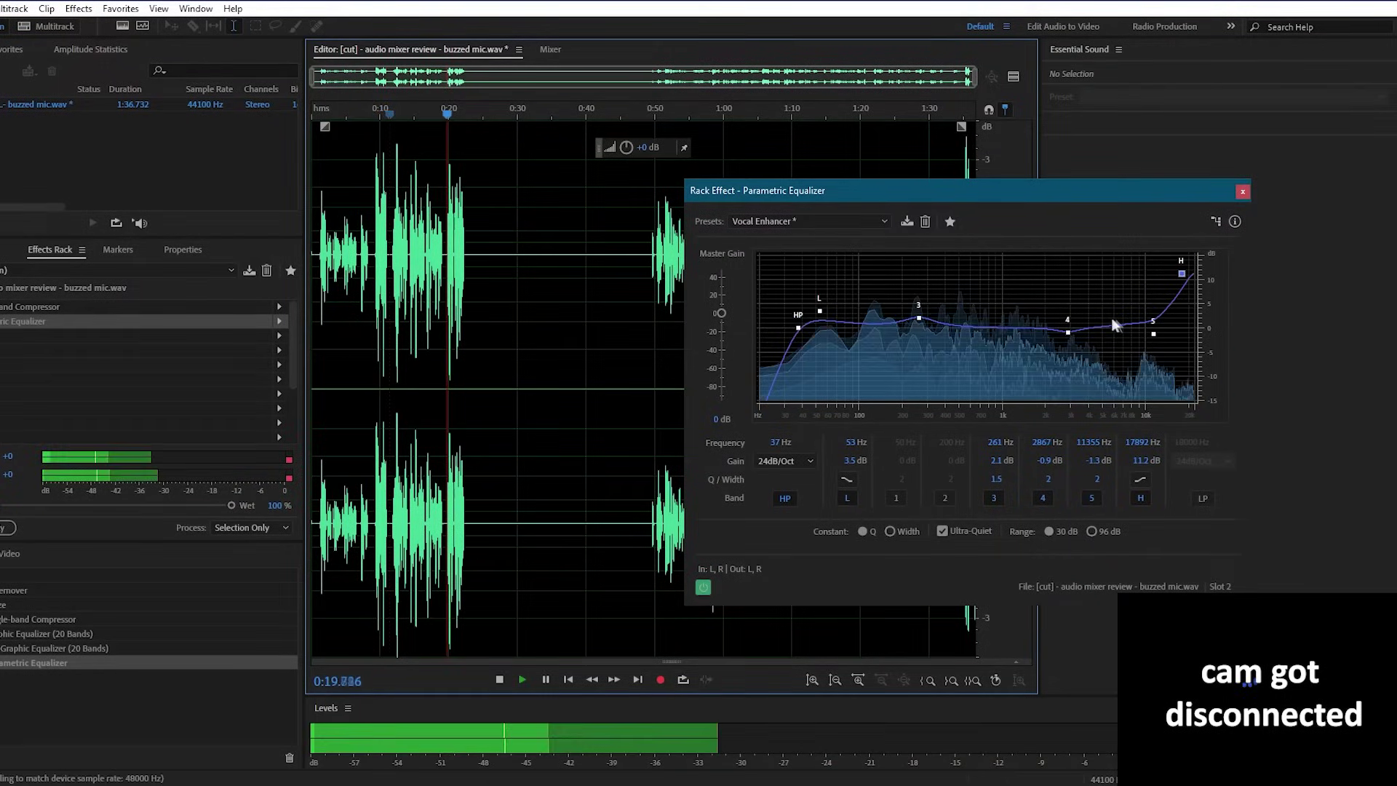
Pull EQ band 5 to 9798 Hz, -2.1 dB, high band to 8.8 dB, and play from 0:06
left_click_drag(1066, 332, 1063, 336)
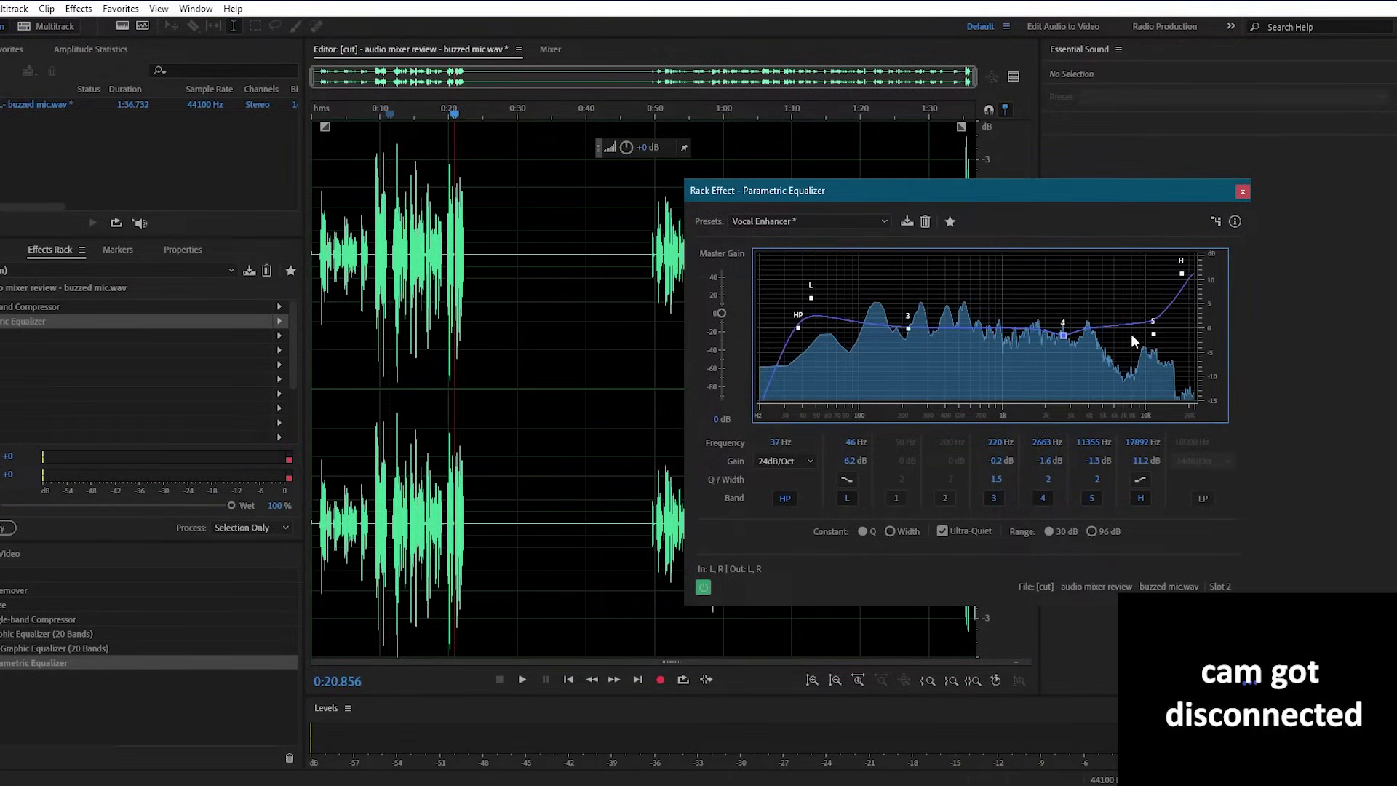
left_click_drag(1153, 321, 1145, 337)
left_click_drag(1181, 274, 1183, 285)
left_click(349, 245)
key("space")
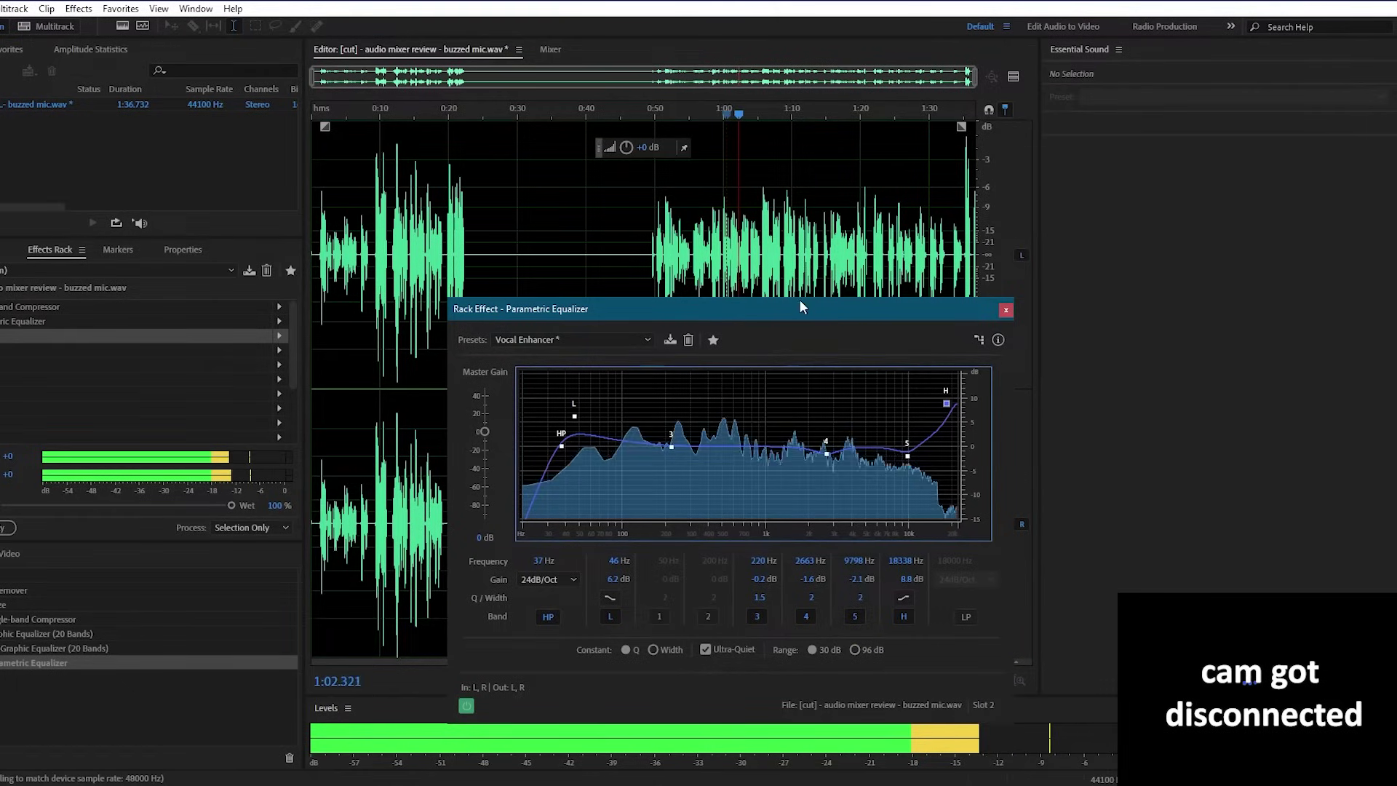
Boost the low band 6.9 dB, cut band 5 -3.3 dB at 9560 Hz, band 3 -1.9 dB at 225 Hz
left_click_drag(798, 305, 735, 262)
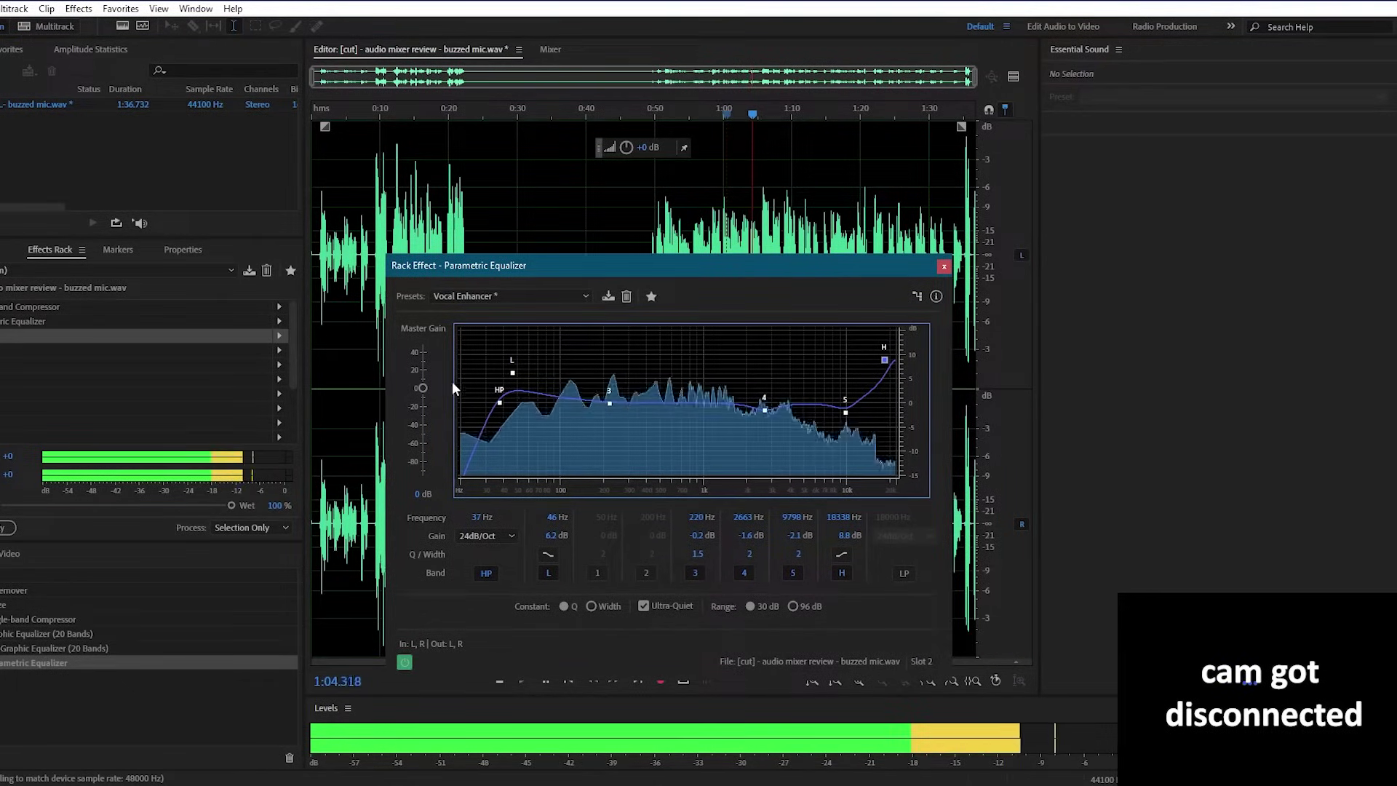
left_click_drag(513, 373, 512, 369)
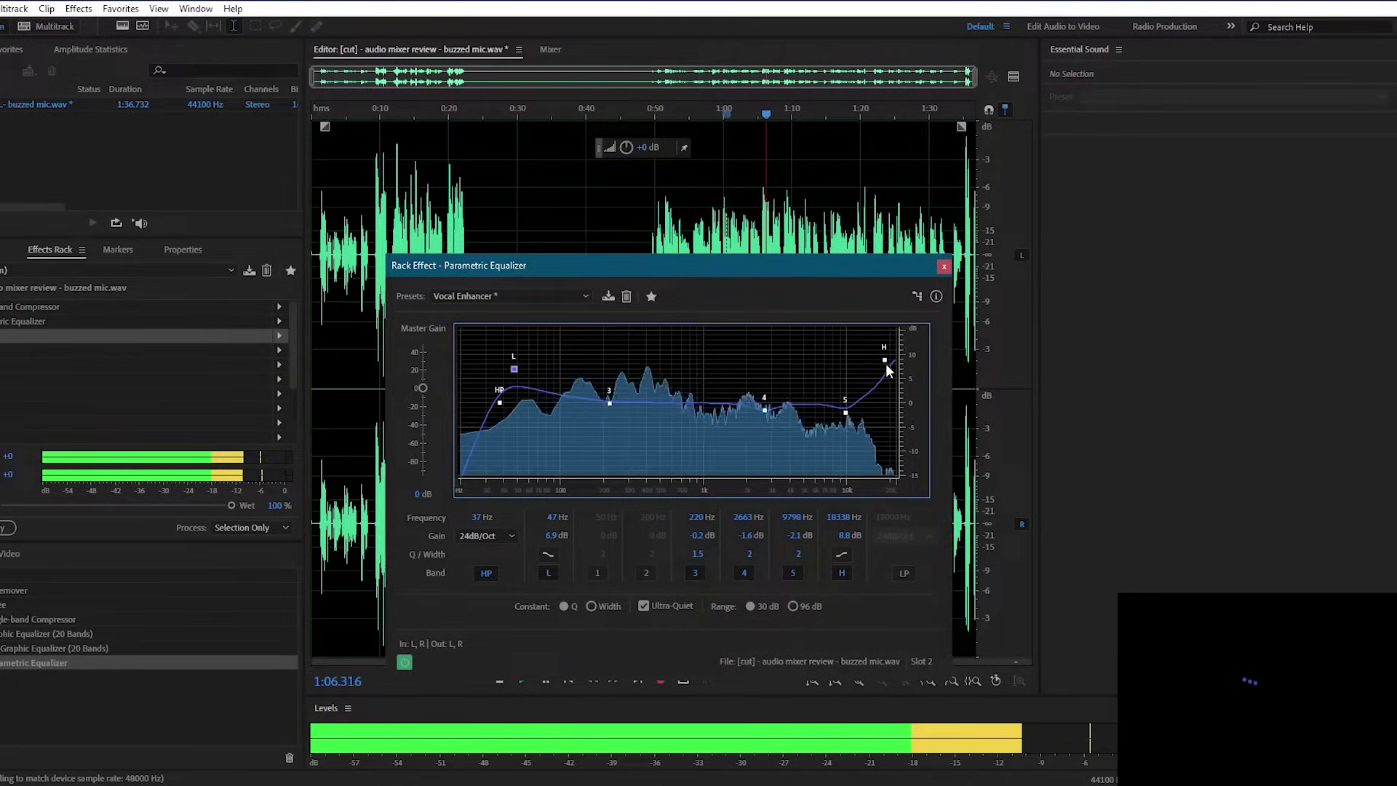
left_click_drag(885, 361, 894, 358)
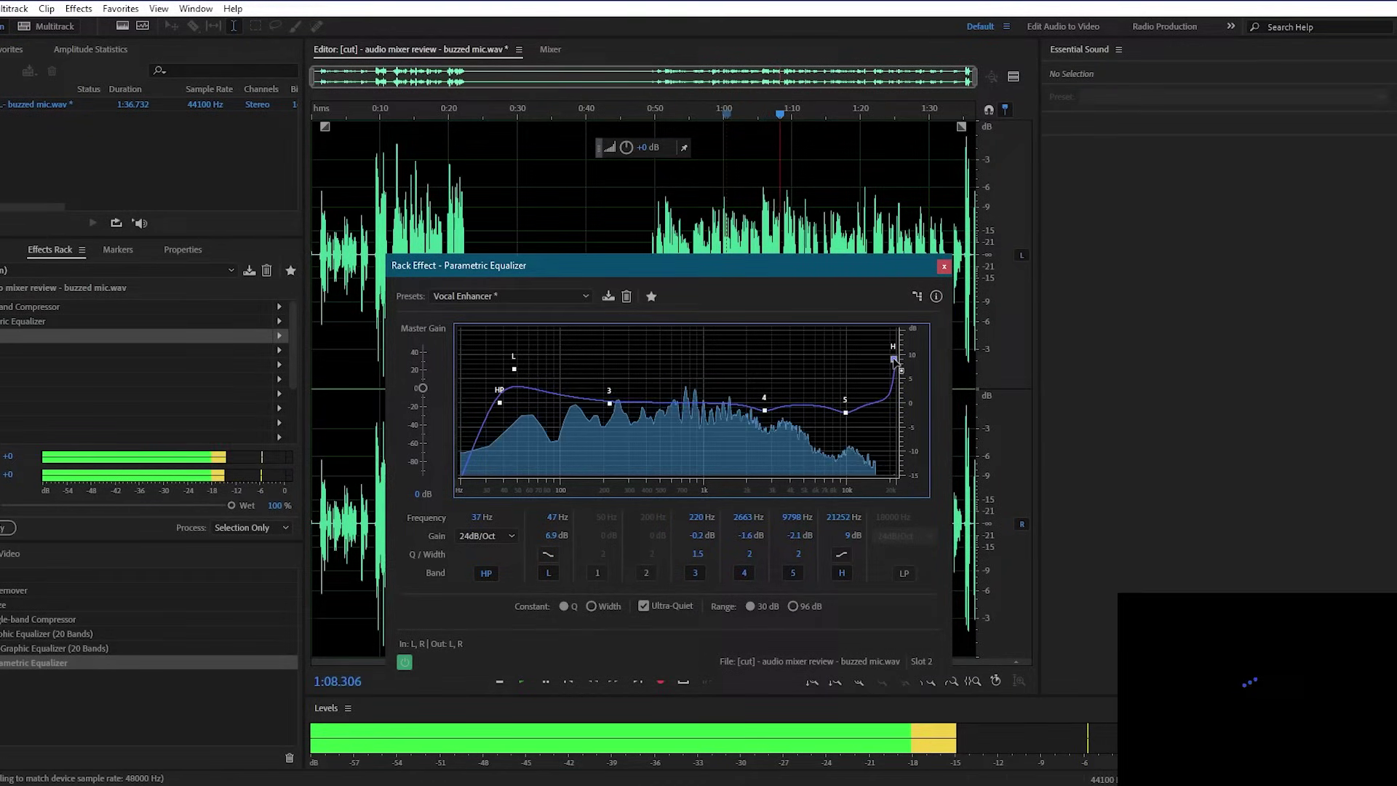
left_click_drag(846, 414, 764, 411)
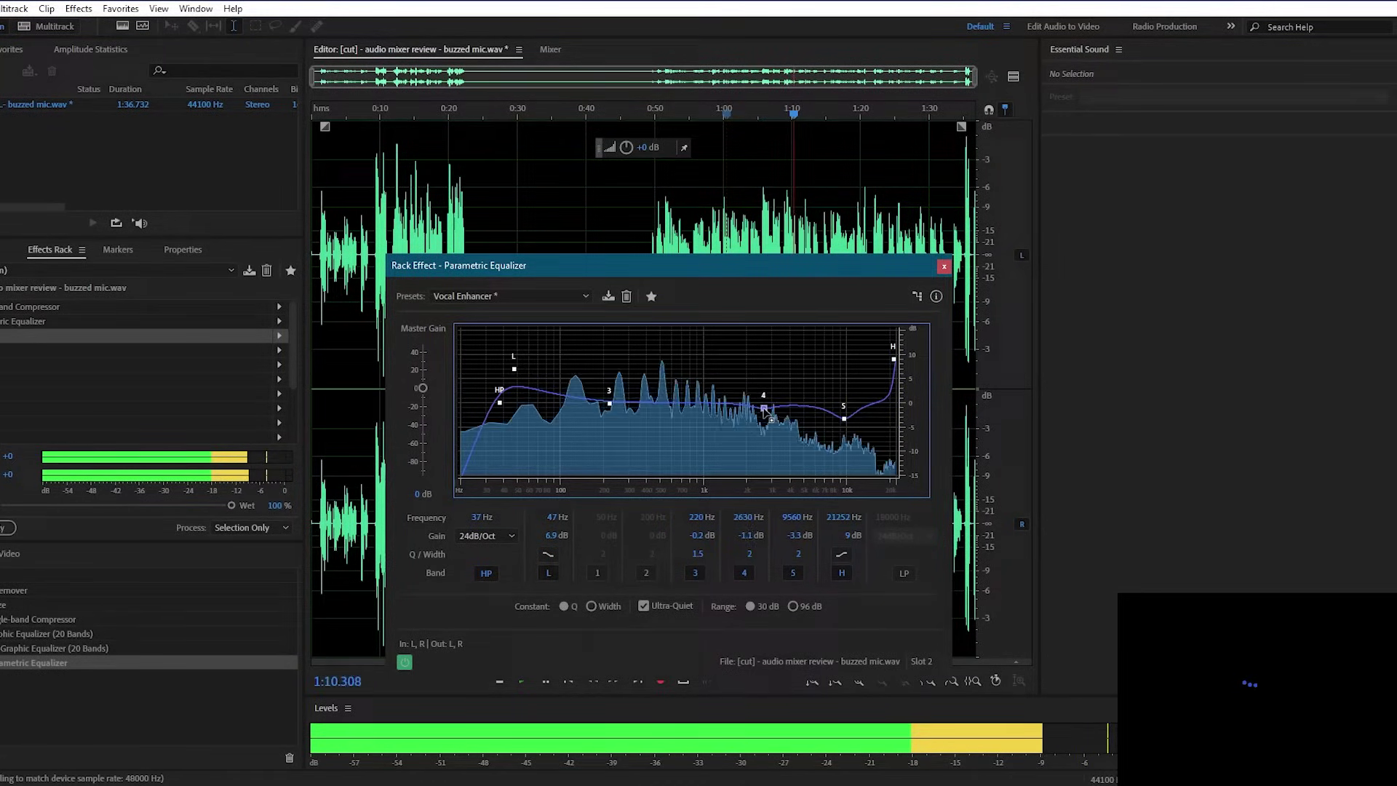
left_click_drag(609, 403, 612, 412)
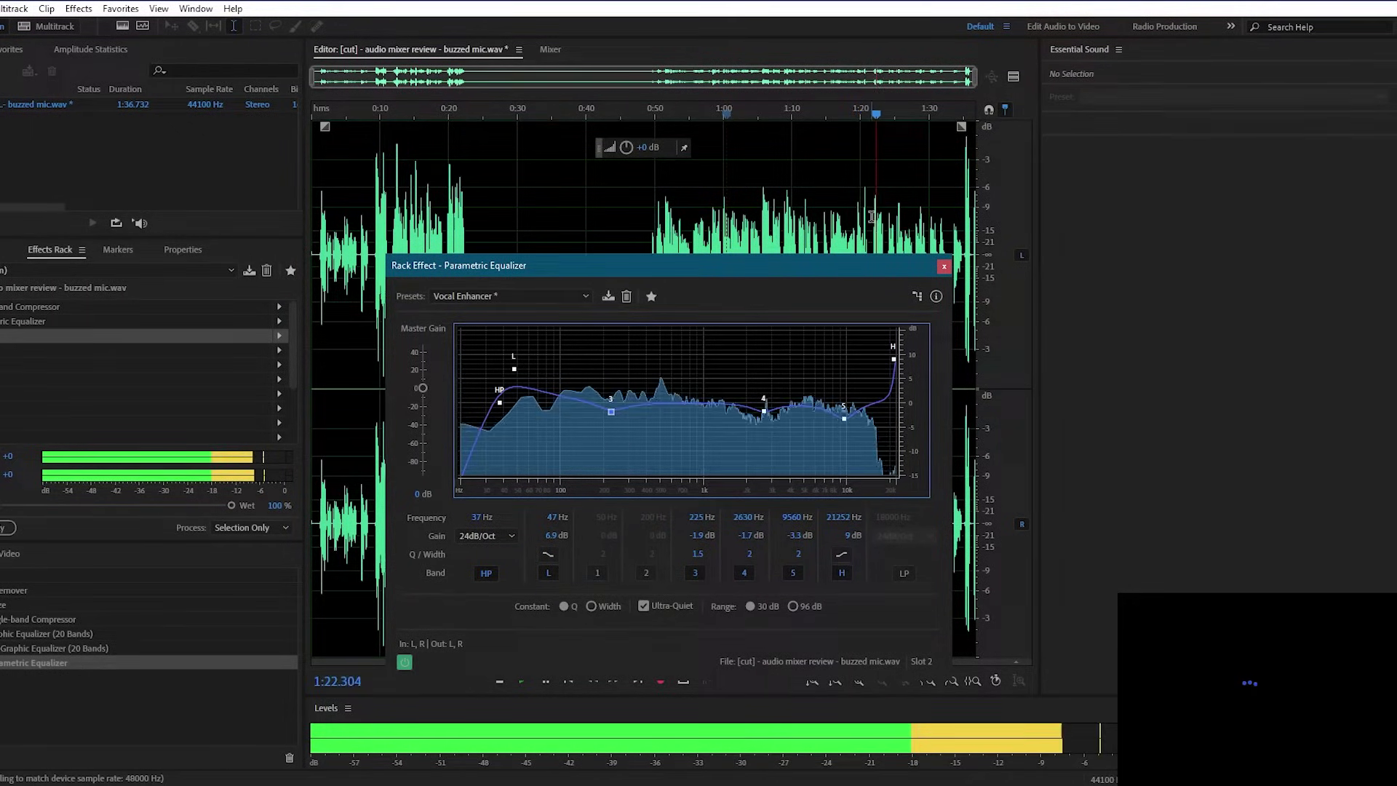
key("space")
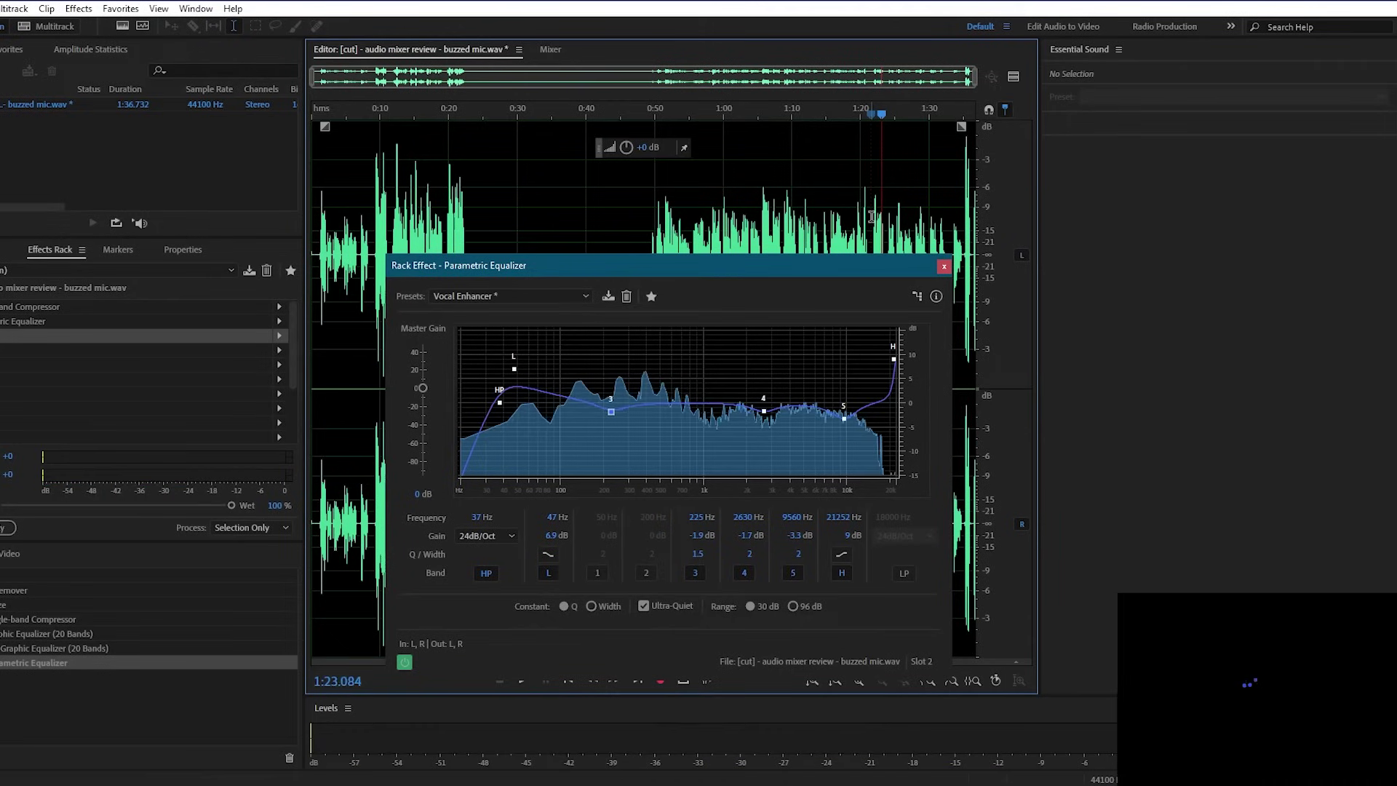
Close the equalizer settings and browse the effect list for the next empty rack slot
left_click(944, 267)
left_click(280, 336)
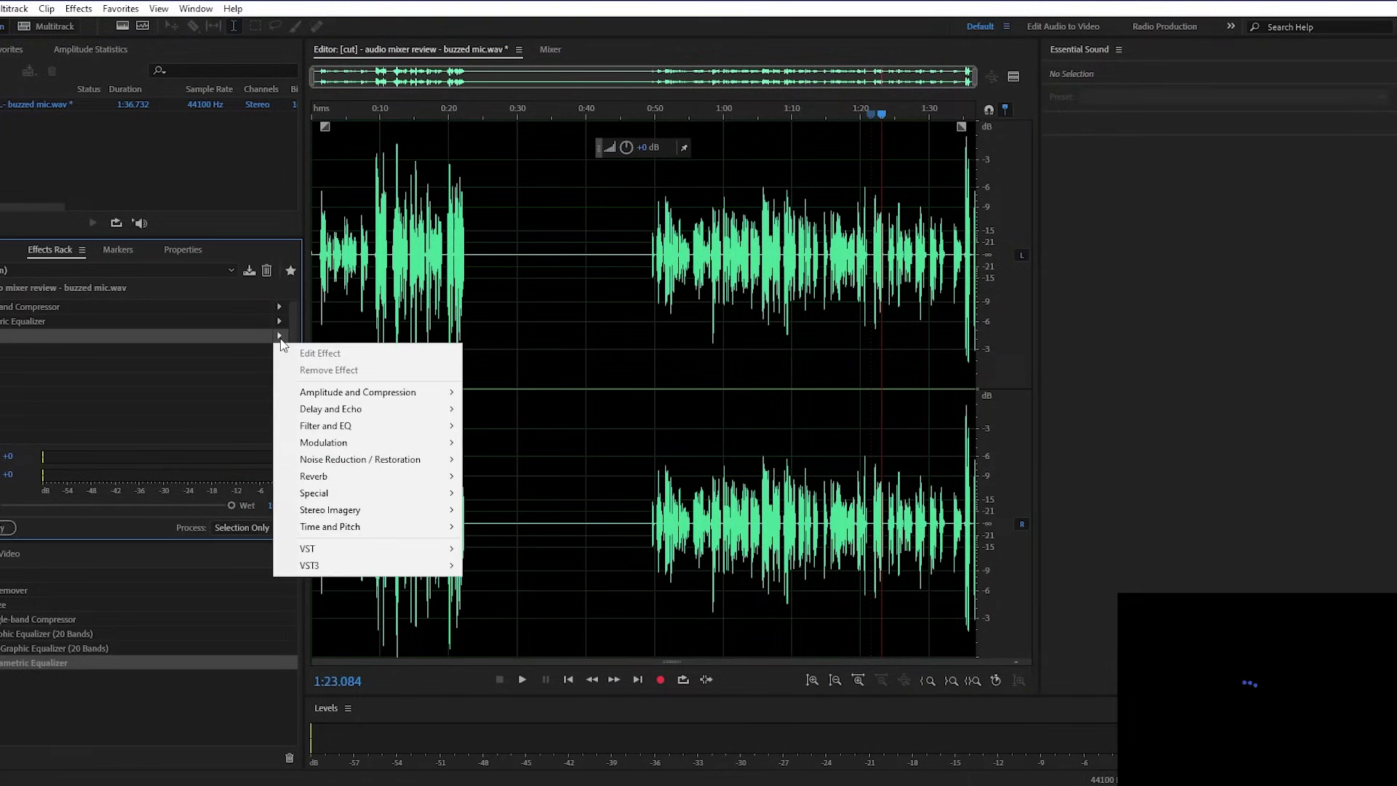
mouse_move(390, 526)
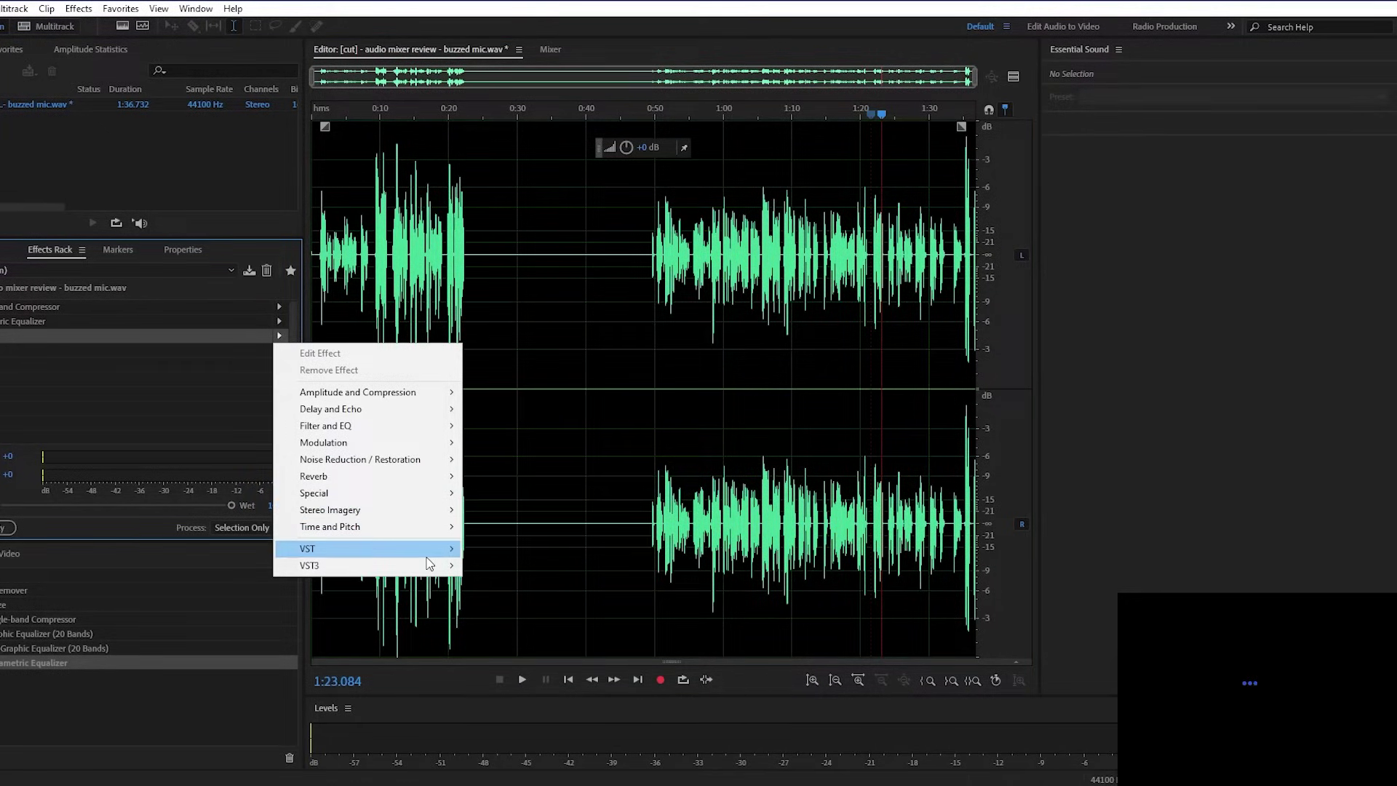
Play the file from about 0:13.5, jump to 1:02, and dismiss the rack slot's effect list
left_click(687, 256)
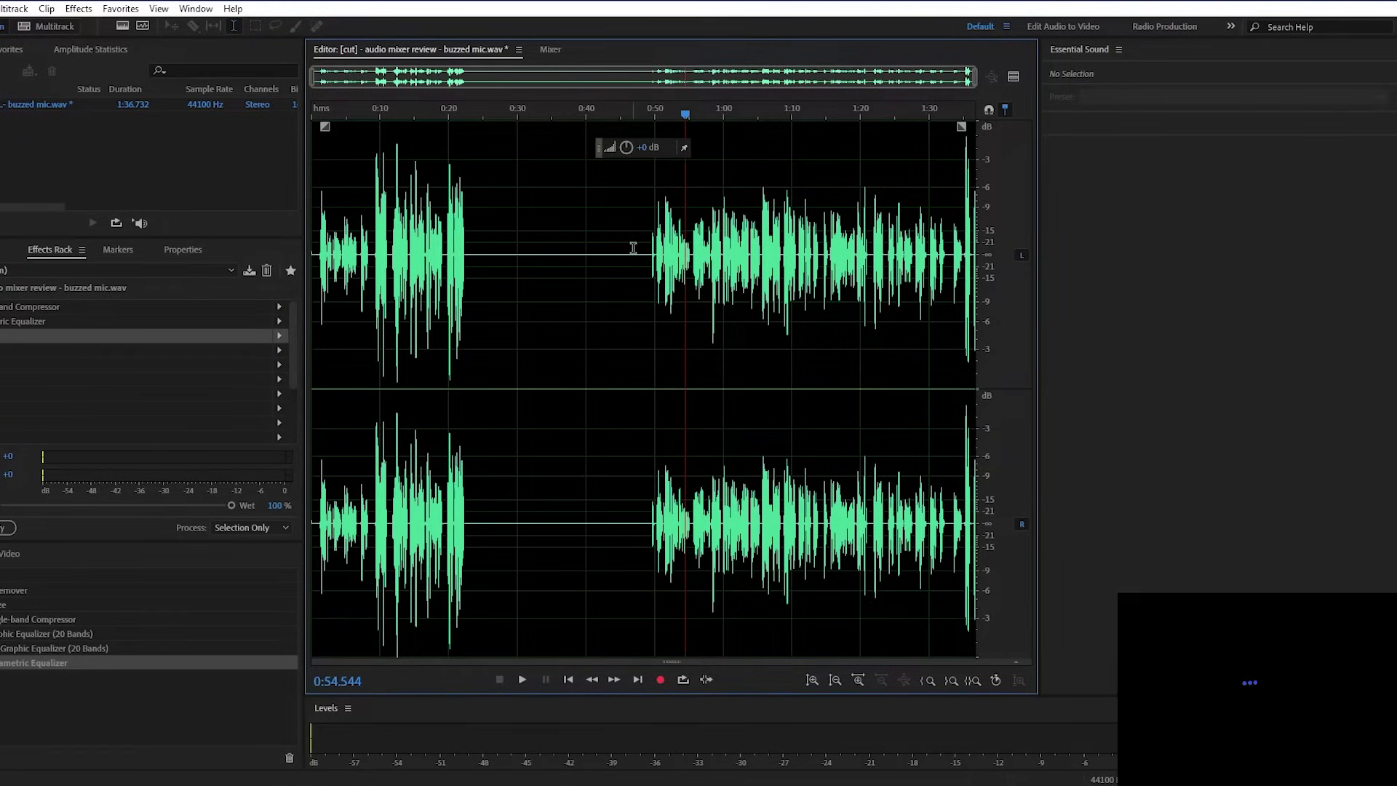
left_click(630, 247)
left_click(427, 255)
left_click(403, 250)
key("space")
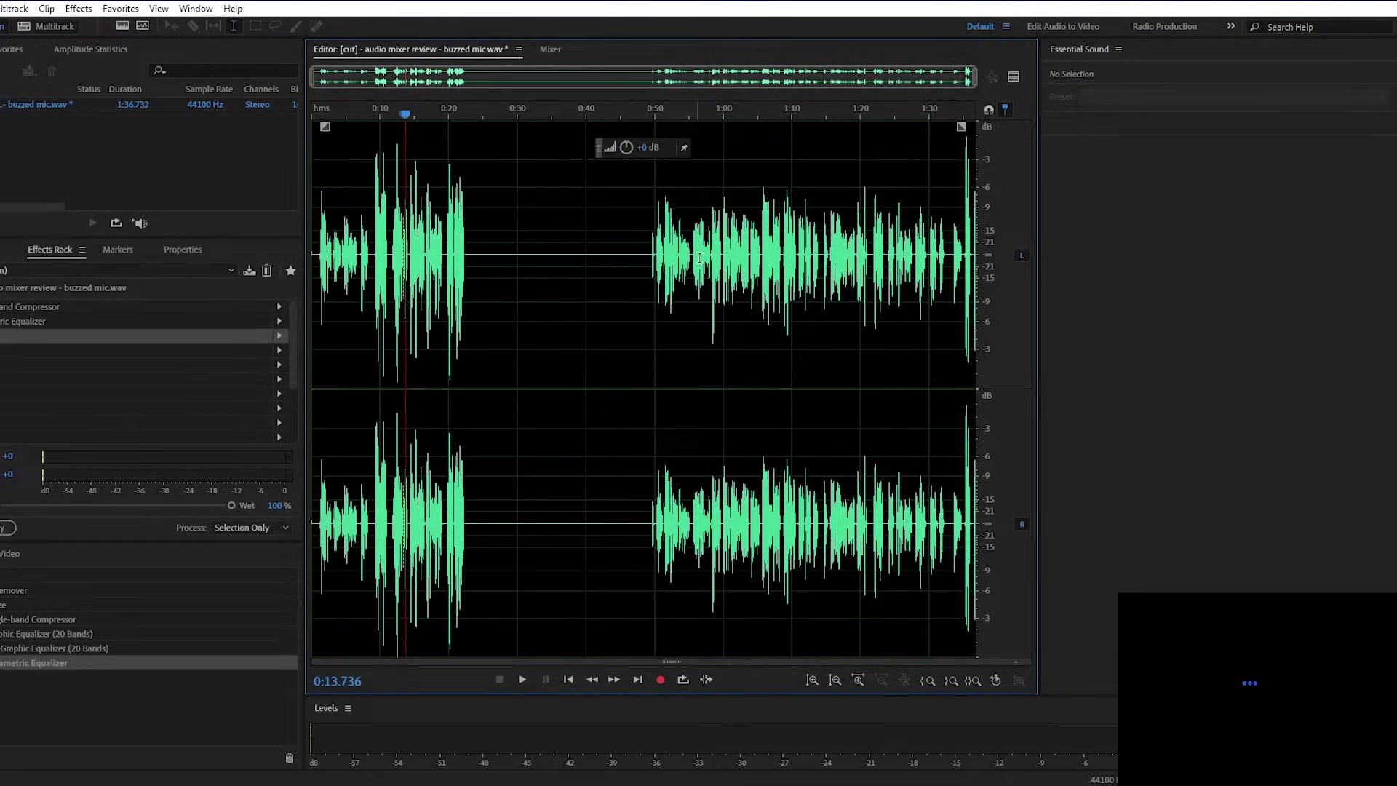
left_click(738, 255)
left_click(279, 335)
mouse_move(388, 432)
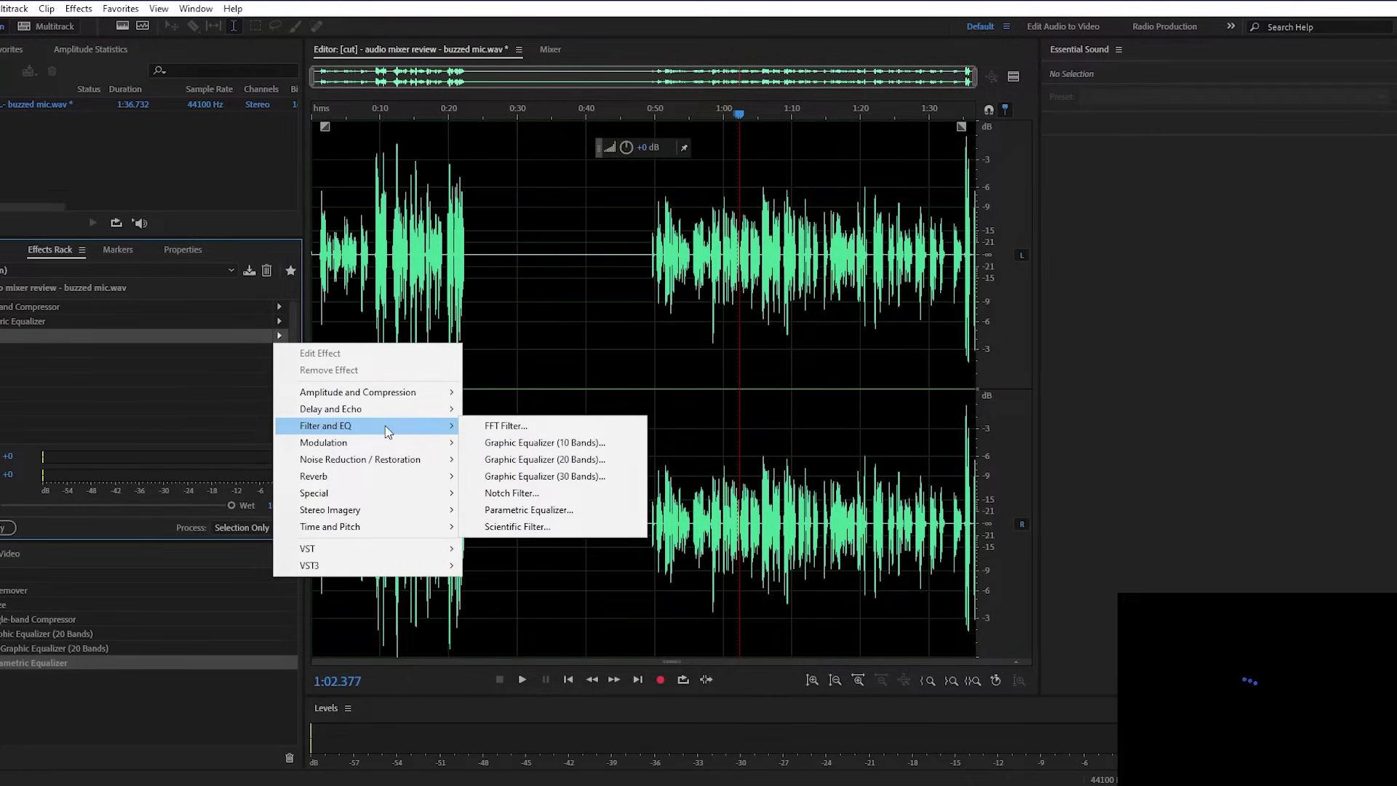
left_click(594, 258)
Zoom in, select the quiet stretch near 0:55.5, and open the third rack slot's effect choices
scroll(659, 254, "up", 2)
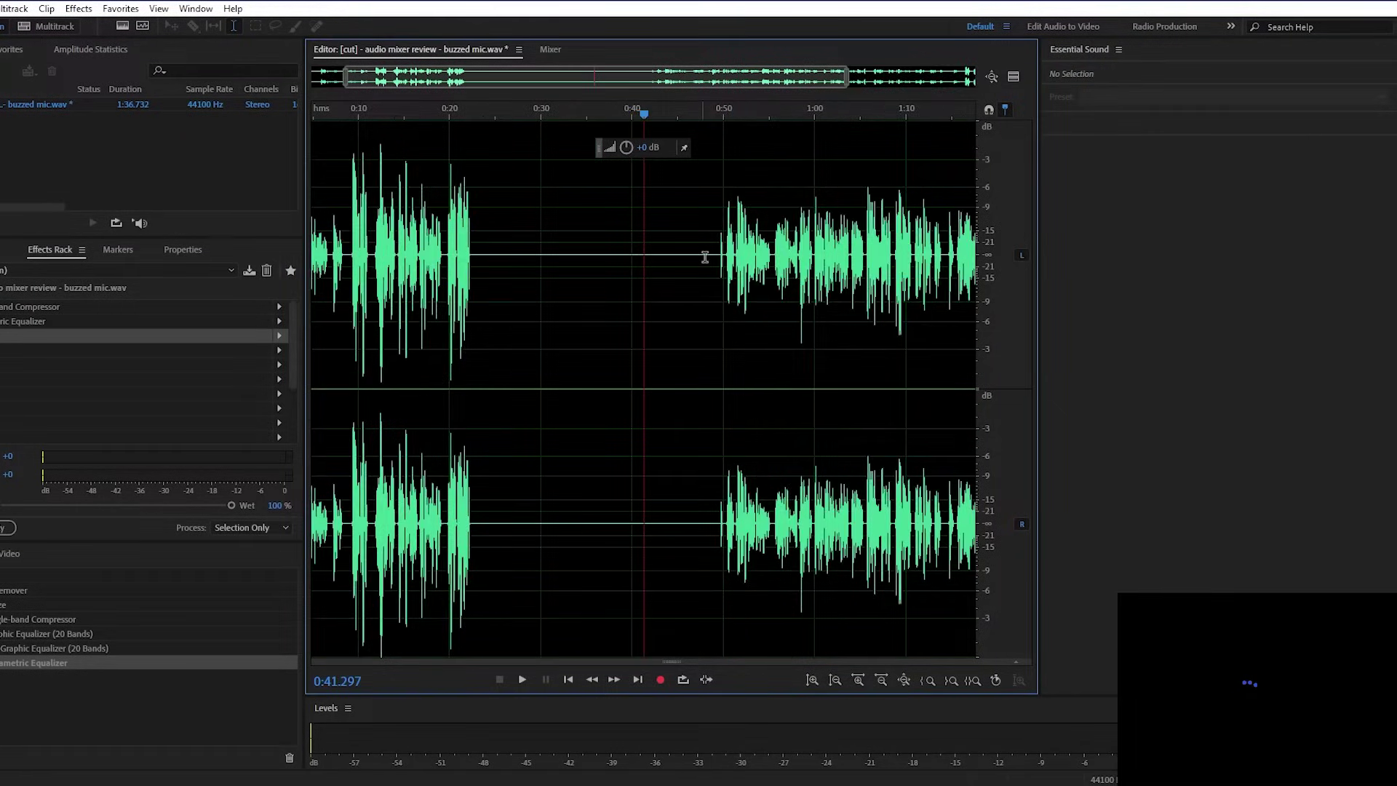
scroll(802, 262, "up", 6)
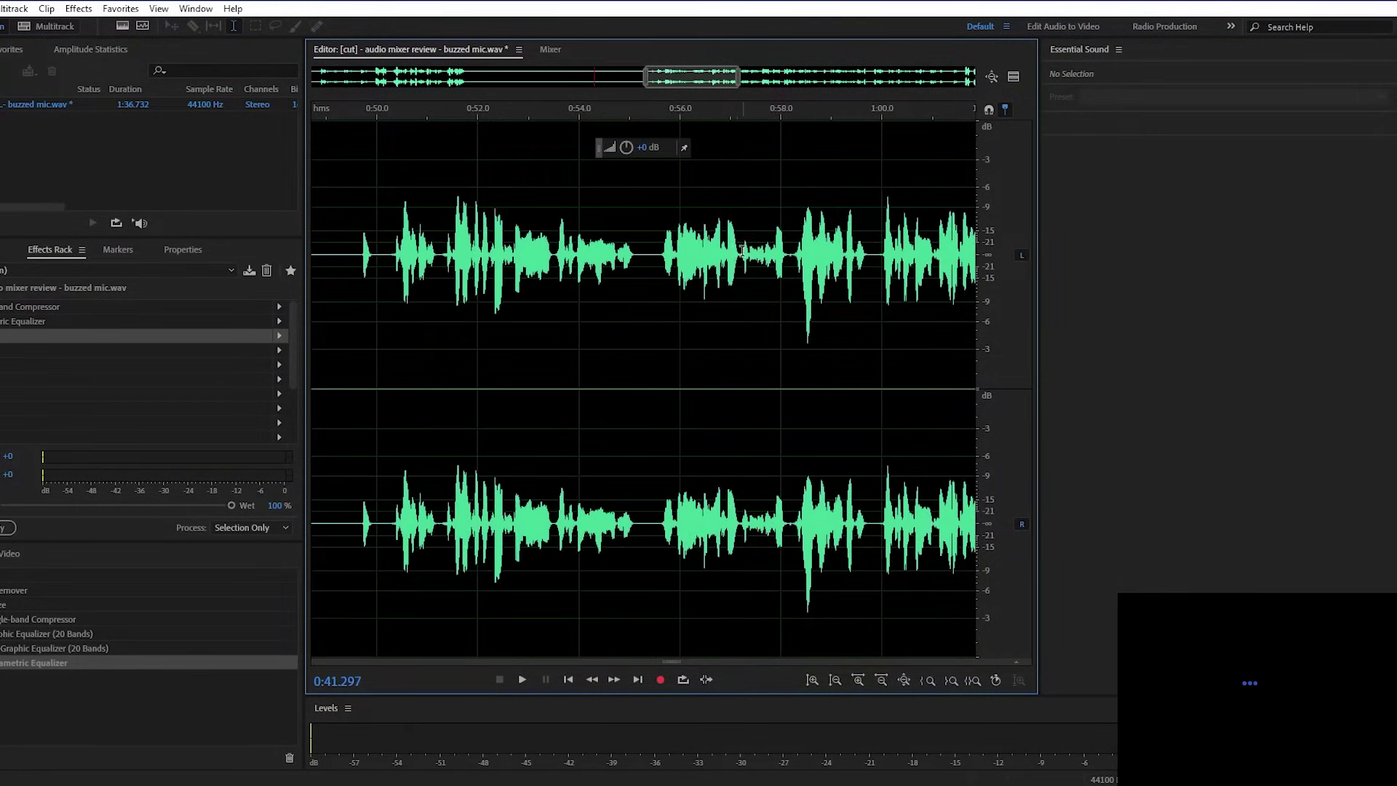
scroll(631, 268, "up", 2)
left_click_drag(664, 273, 637, 553)
scroll(667, 284, "down", 2)
scroll(667, 284, "up", 2)
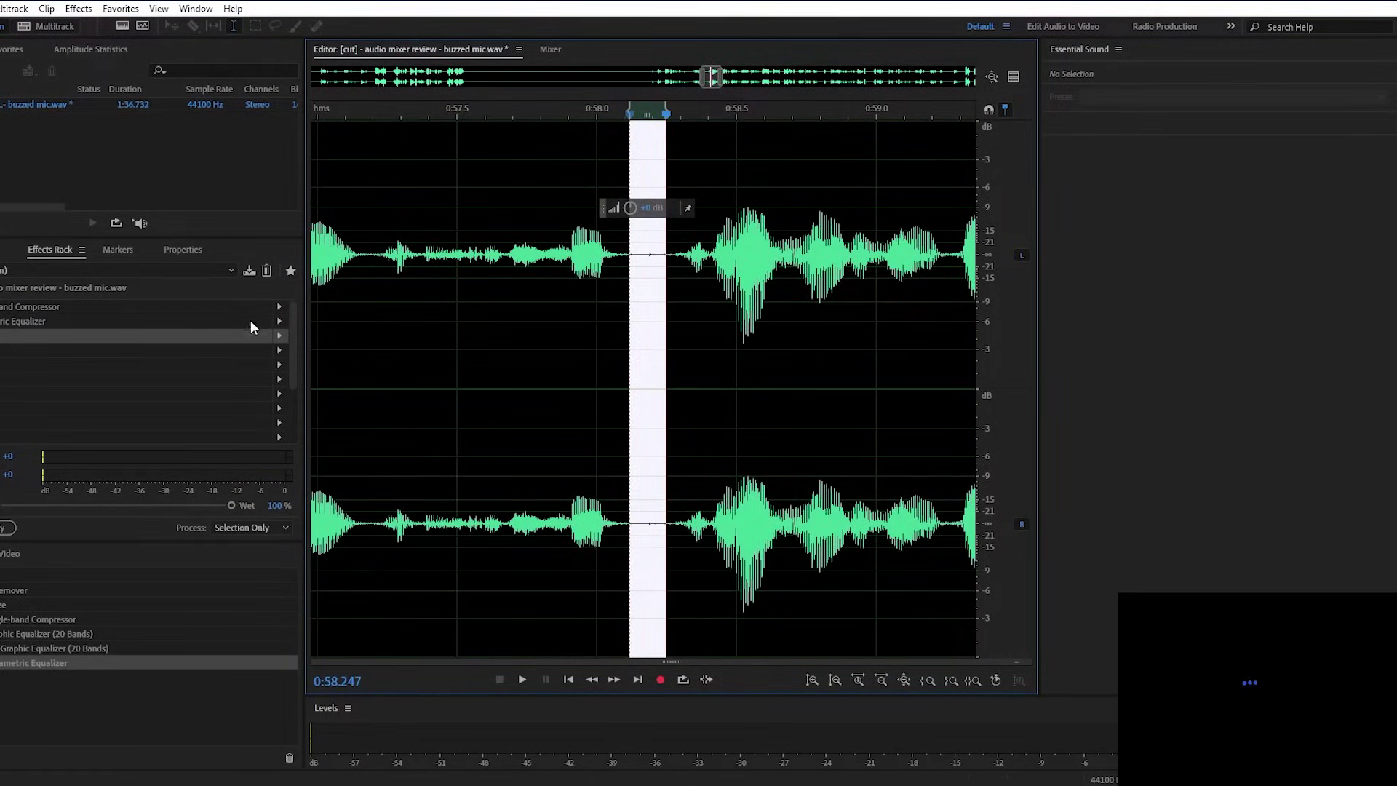
left_click(280, 335)
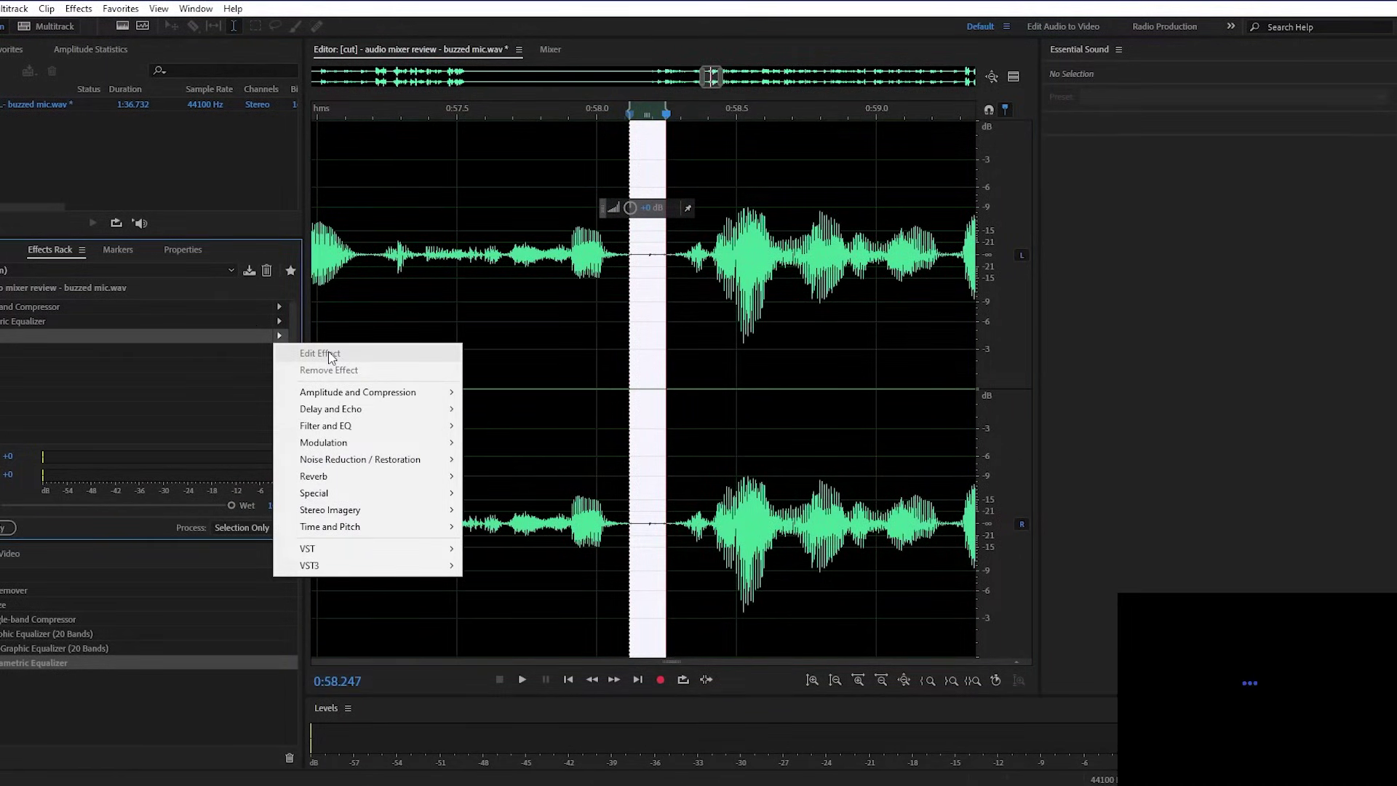
Add DeNoise to the third slot with Amount 15, the third Processing Focus, and 2 dB gain
mouse_move(405, 462)
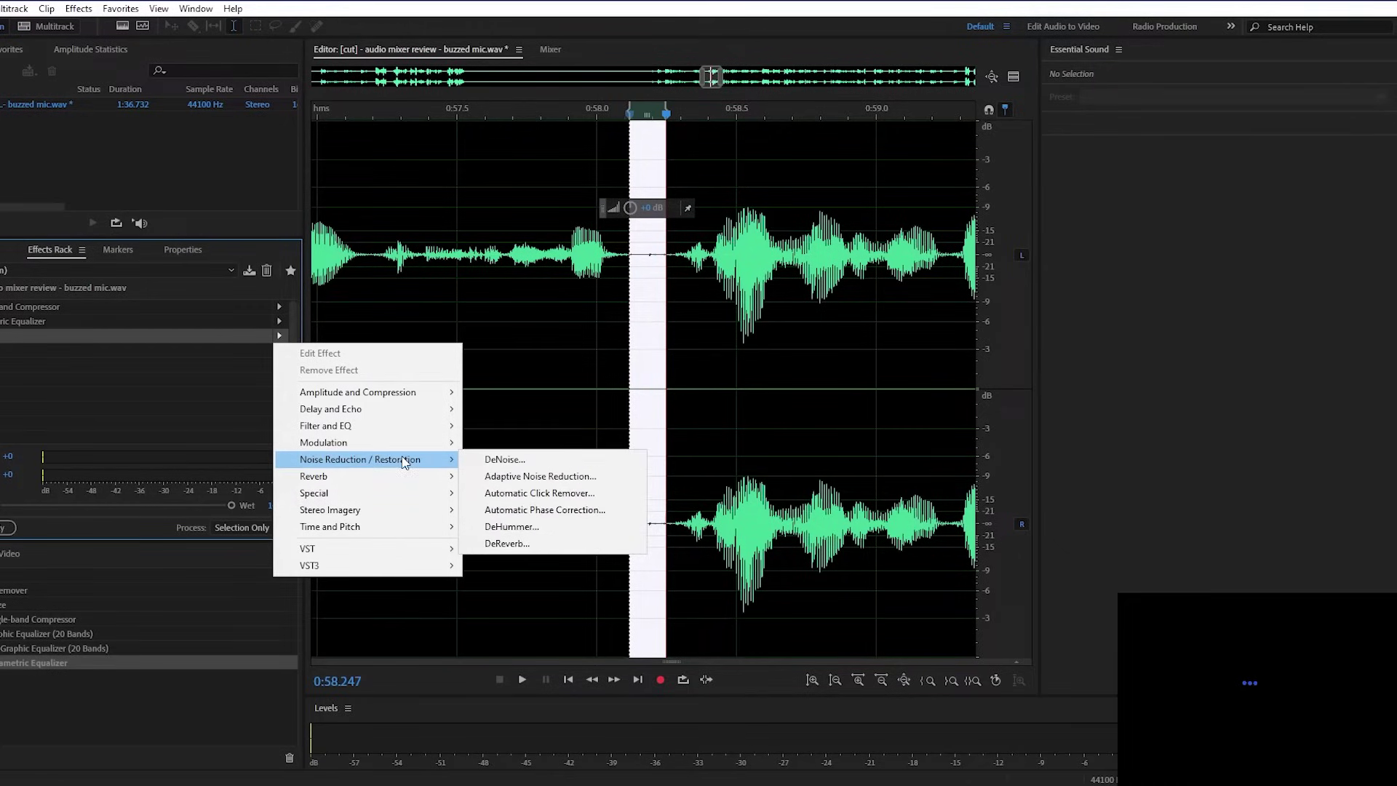
left_click(507, 460)
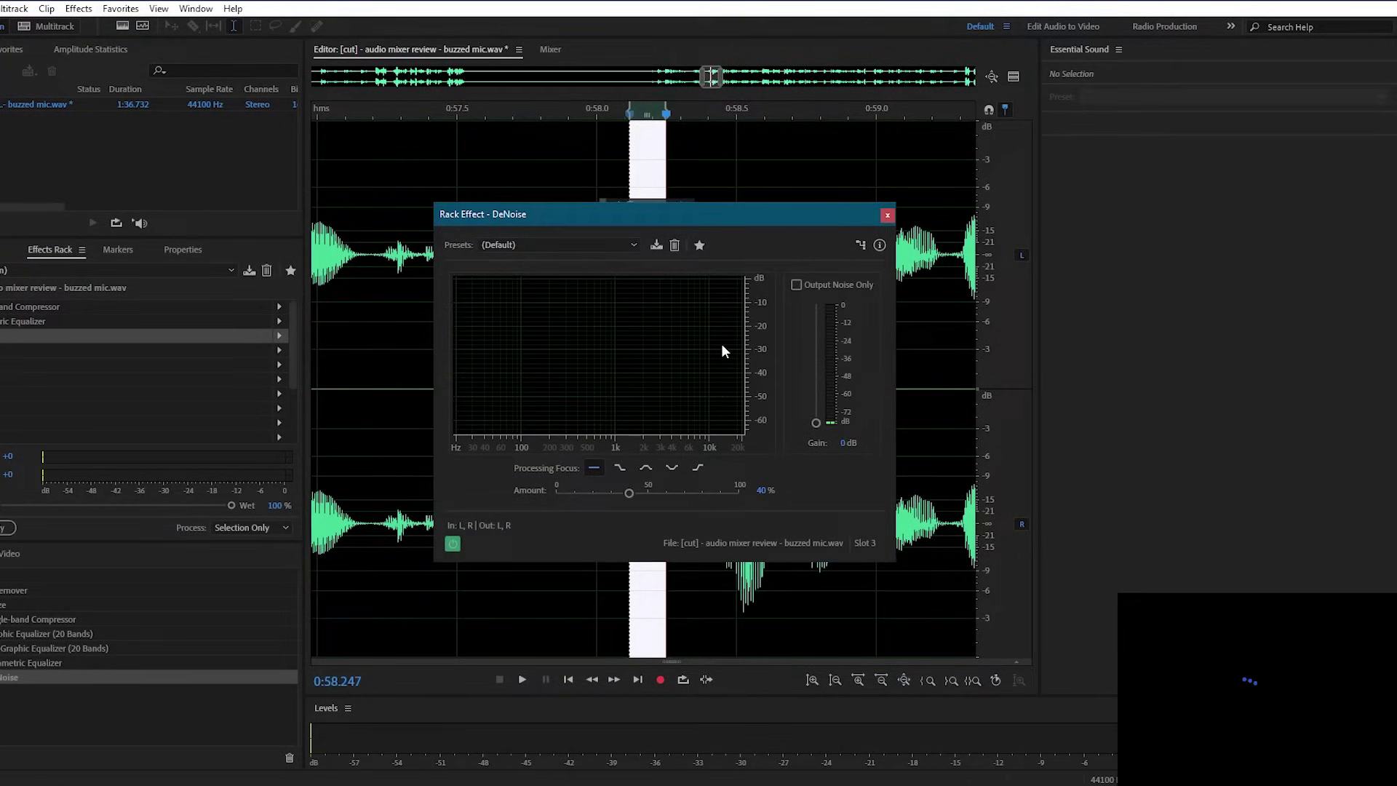
left_click(541, 146)
left_click(761, 491)
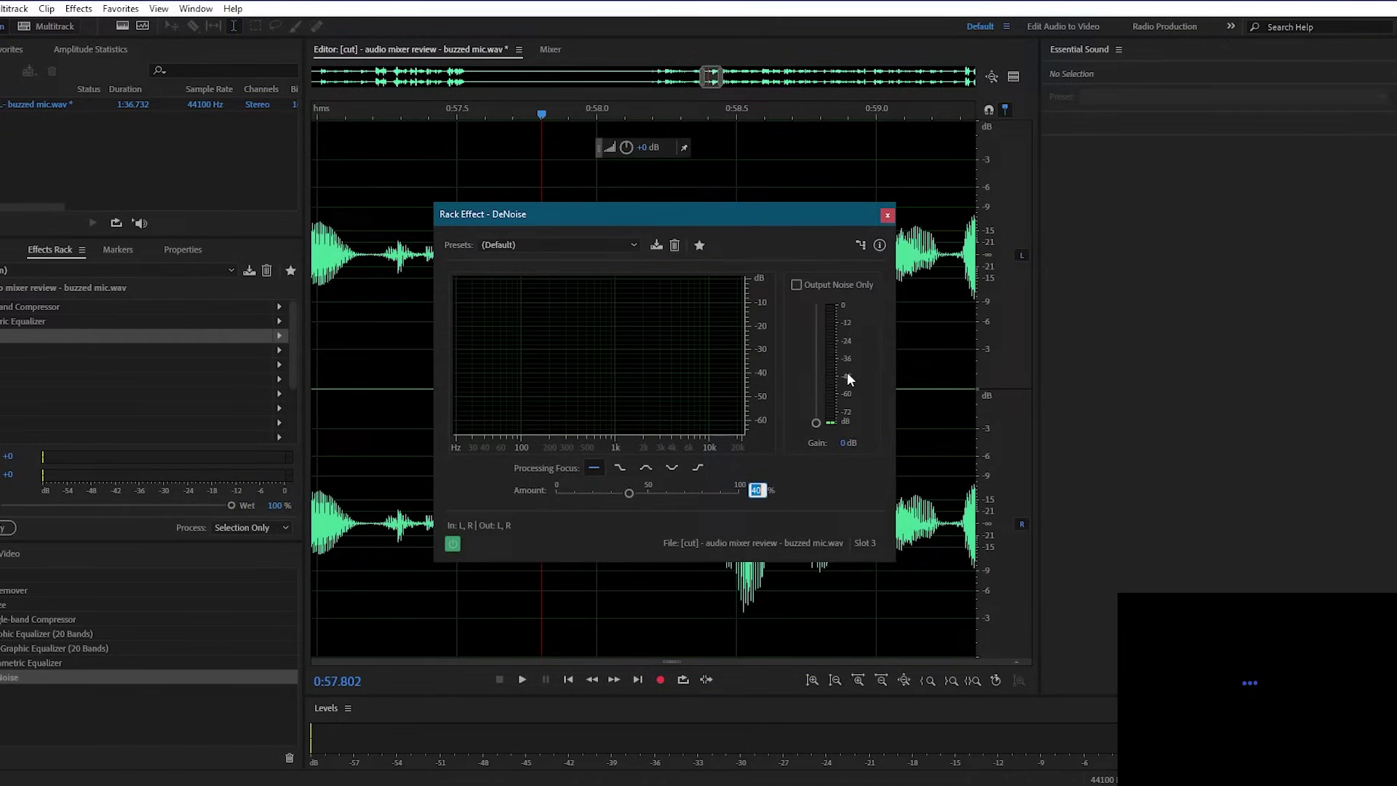
type("15")
left_click(646, 469)
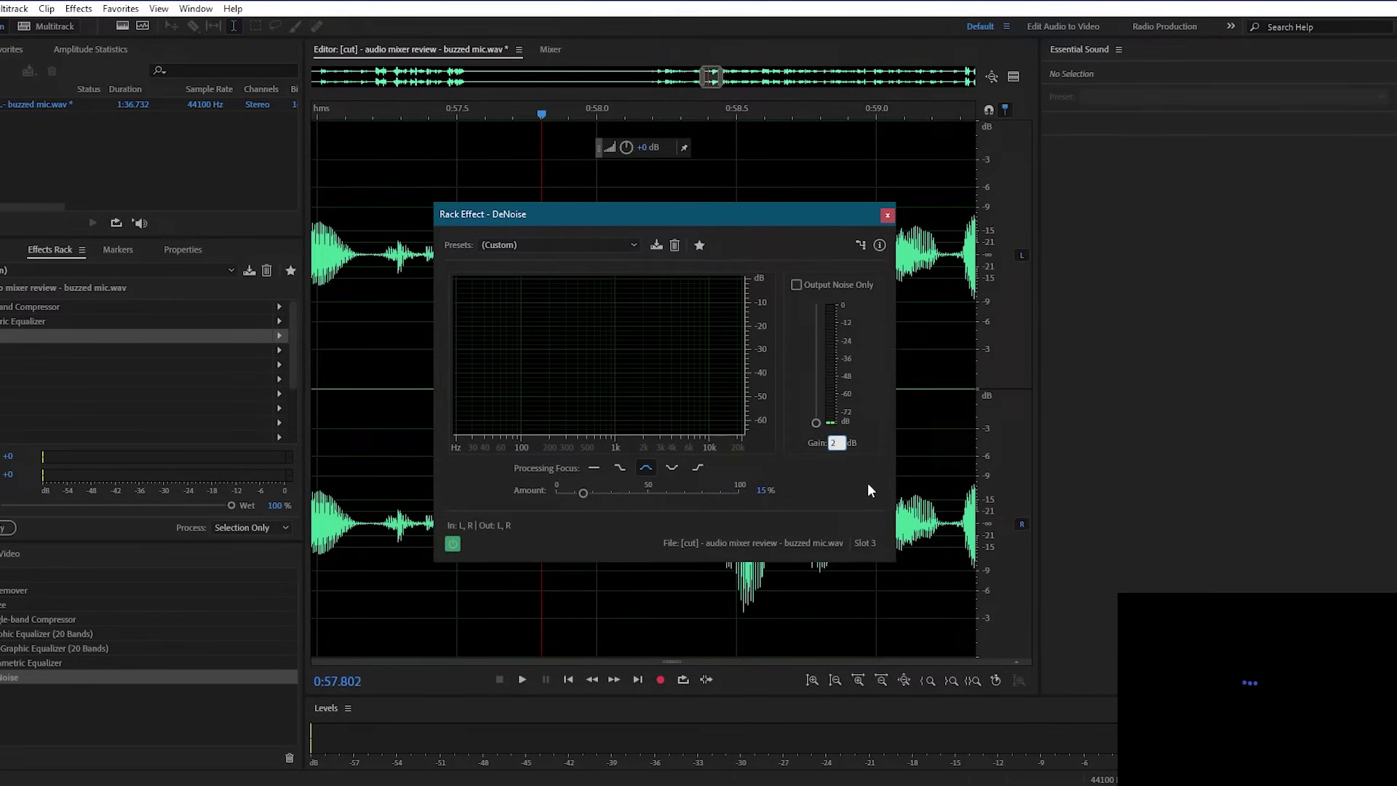
type("2")
key("Return")
Audition only the removed noise and lower the DeNoise Amount to 3%
left_click(796, 284)
left_click(384, 202)
key("space")
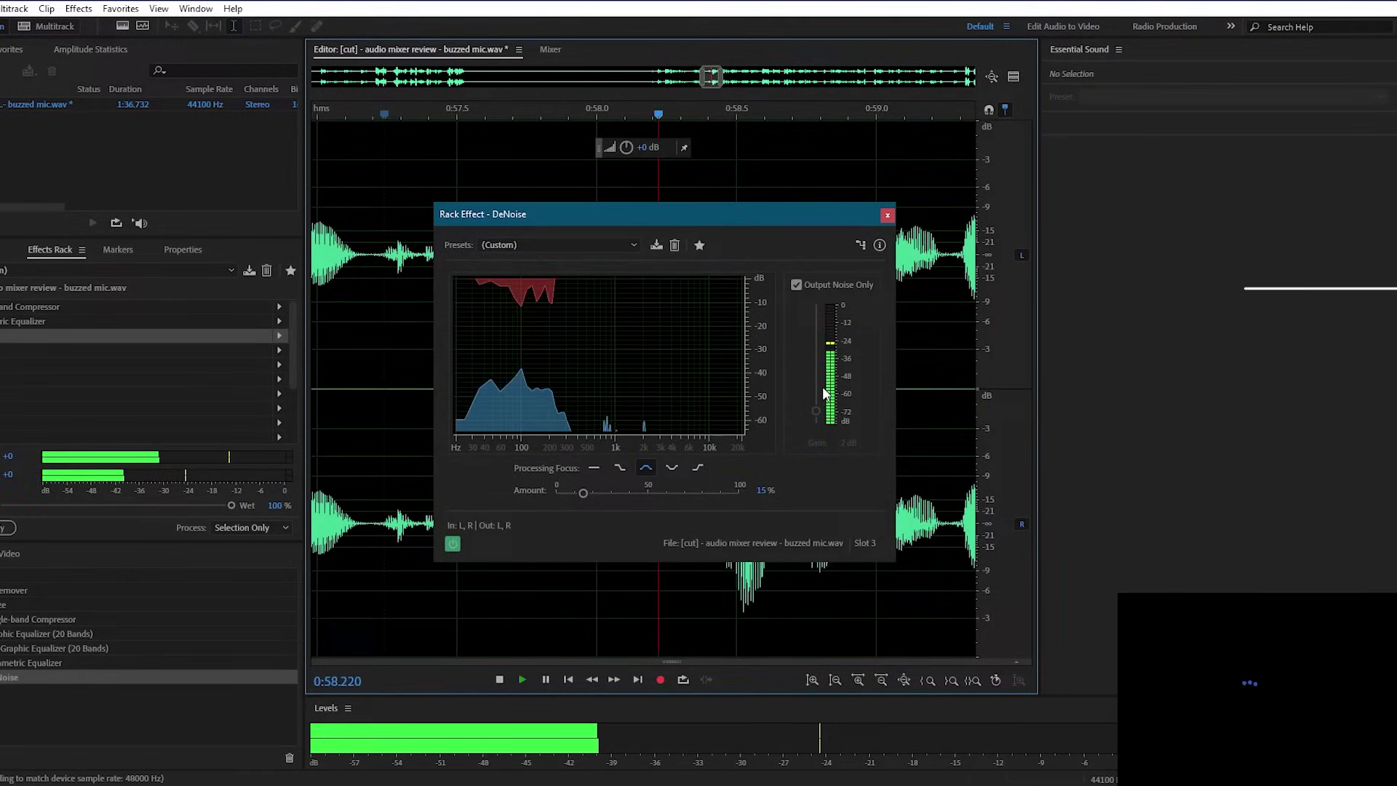
key("space")
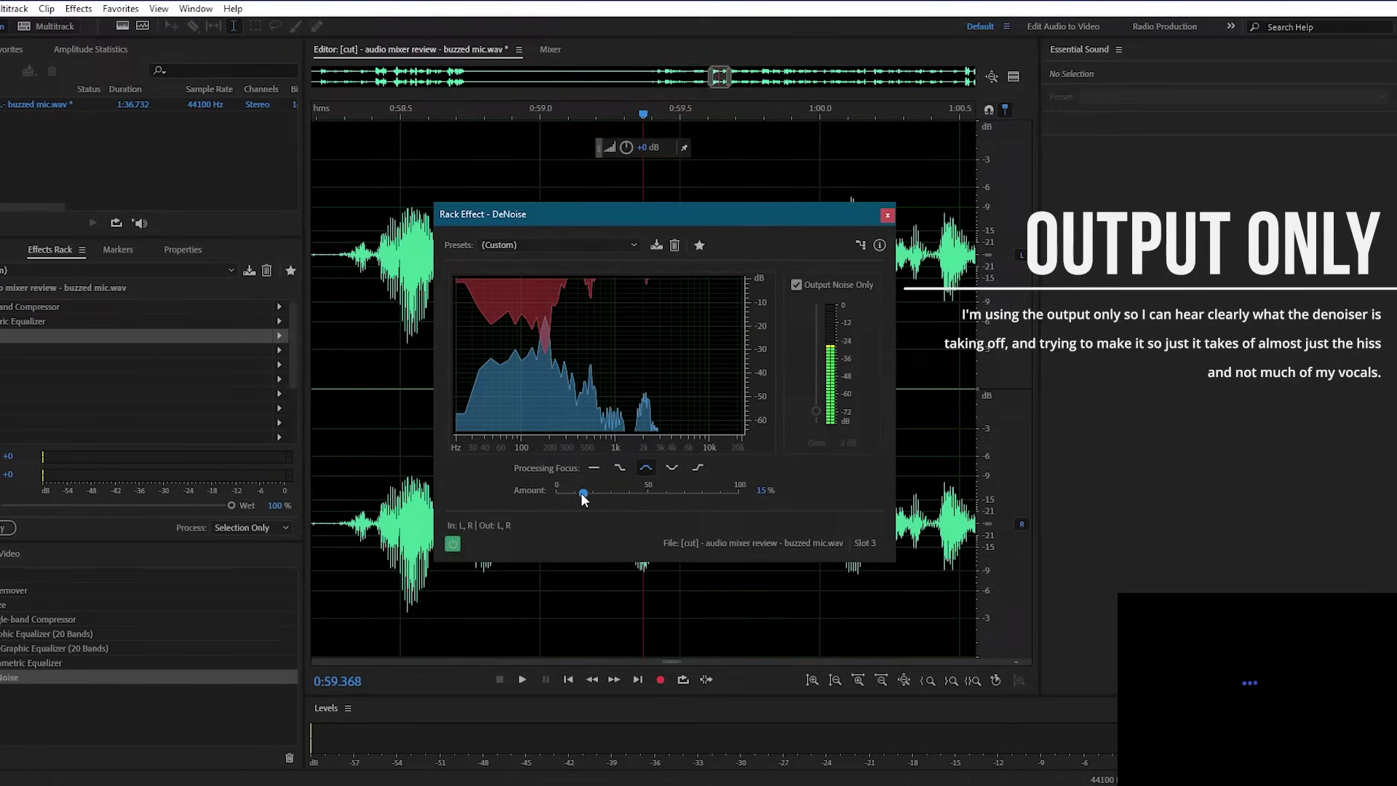
left_click_drag(583, 493, 570, 492)
left_click(347, 251)
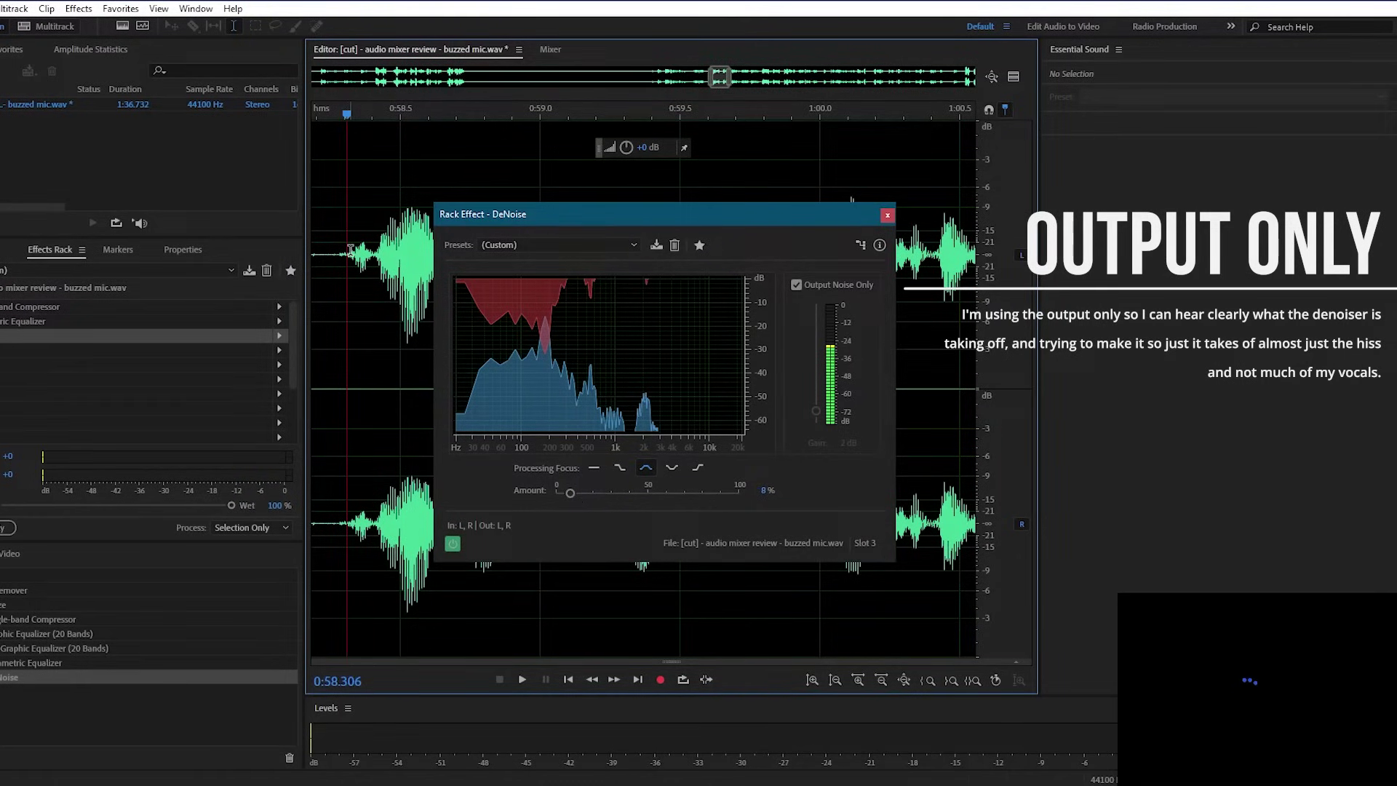
key("space")
key("space")
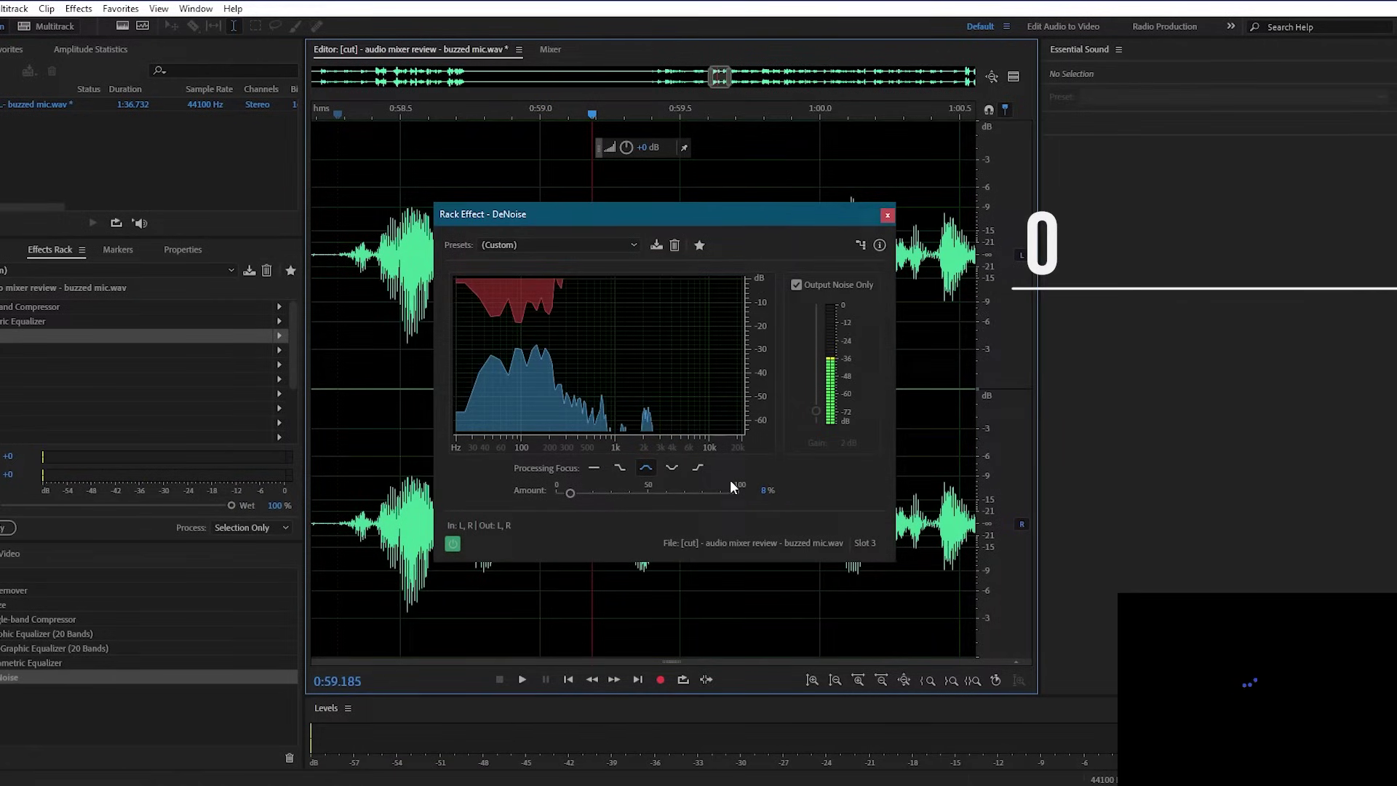
left_click(759, 491)
type("5")
left_click(360, 226)
key("space")
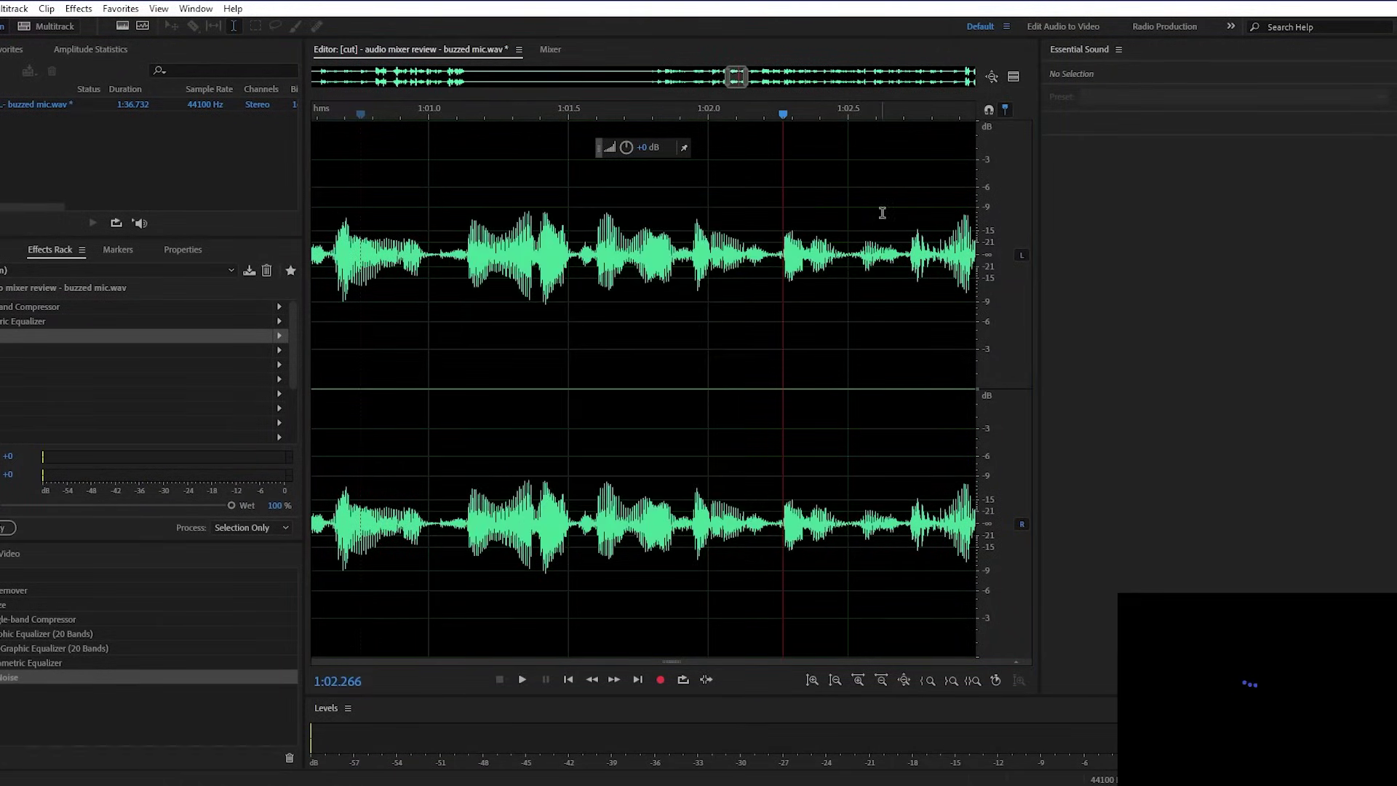
Zoom out to the whole file, select everything and apply the effects rack chain
left_click(672, 253)
scroll(664, 302, "right", 2)
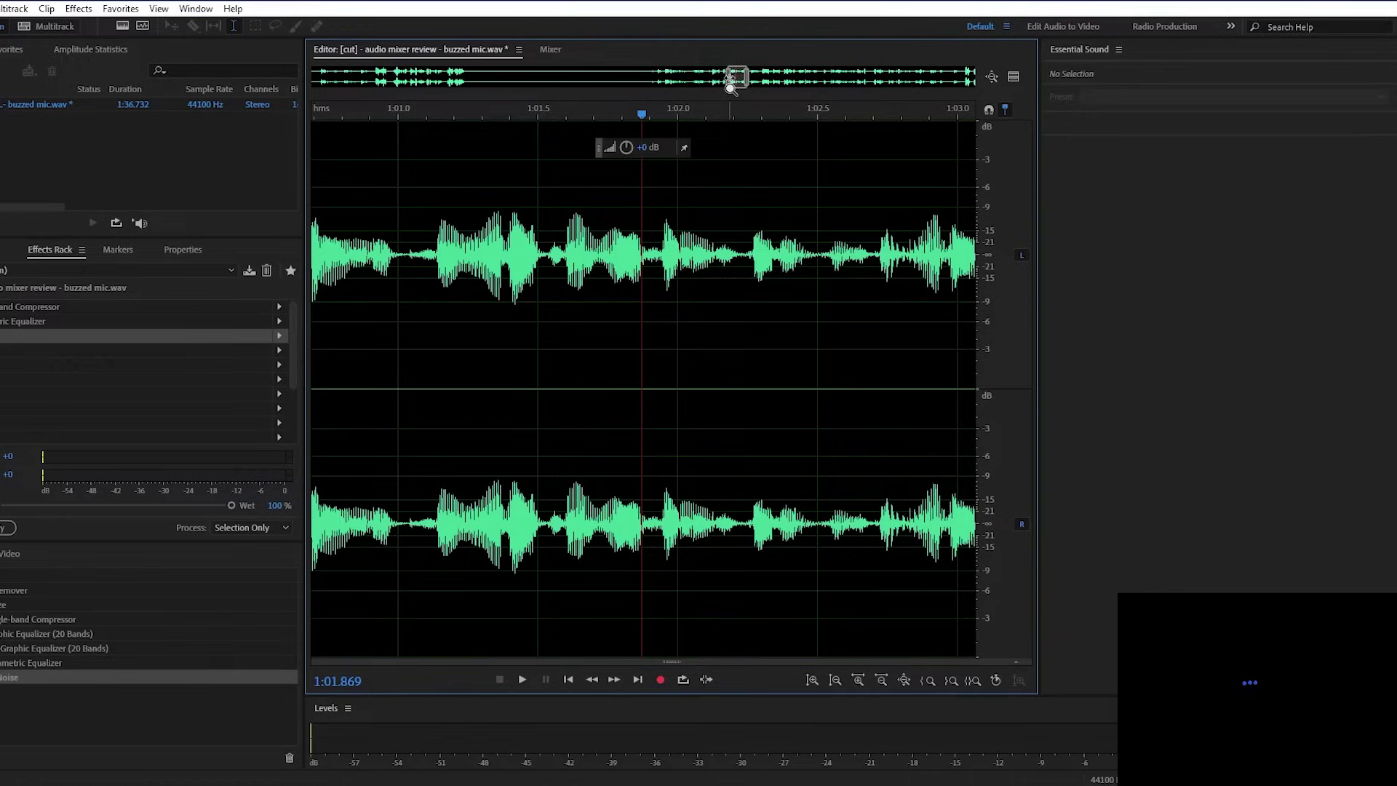
left_click_drag(726, 75, 203, 111)
double_click(757, 80)
key("ctrl+a")
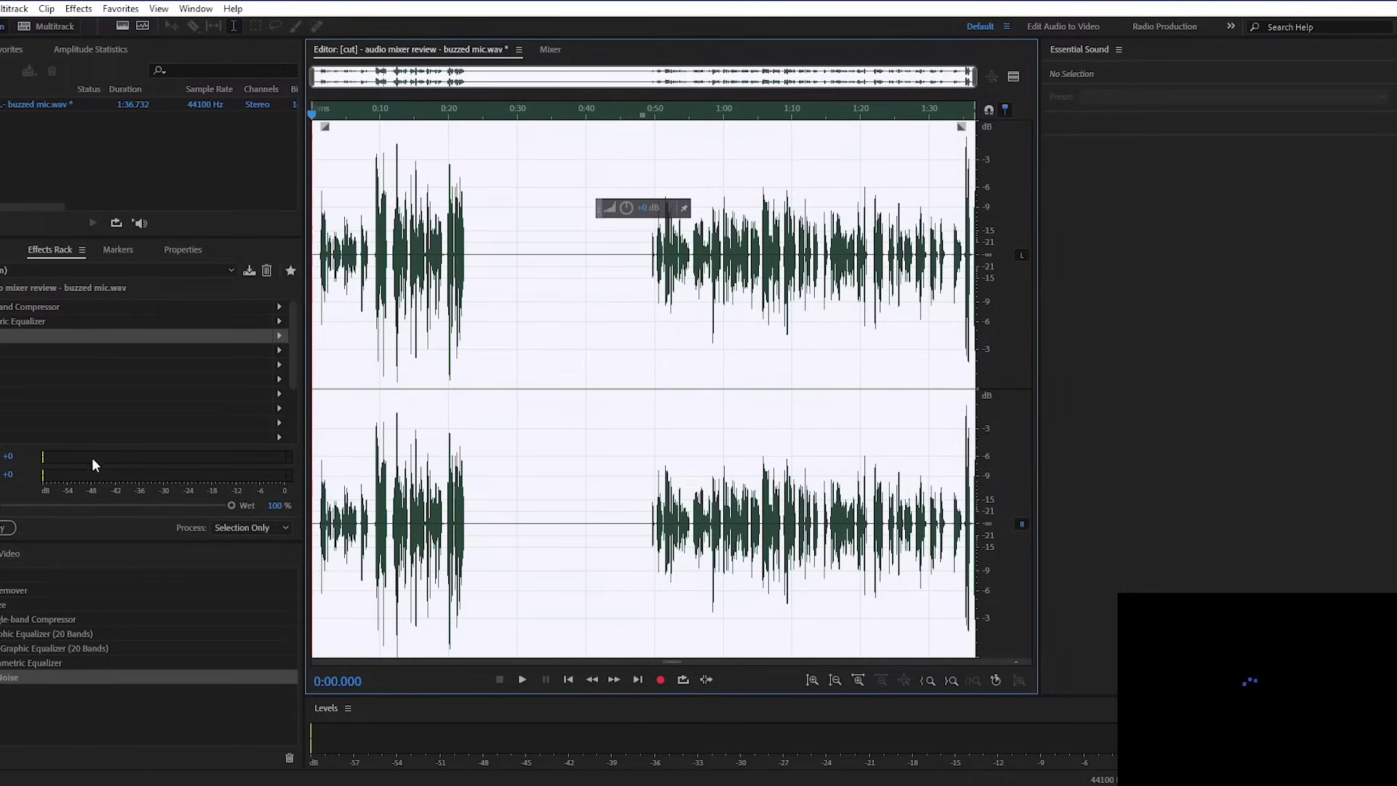
left_click(3, 531)
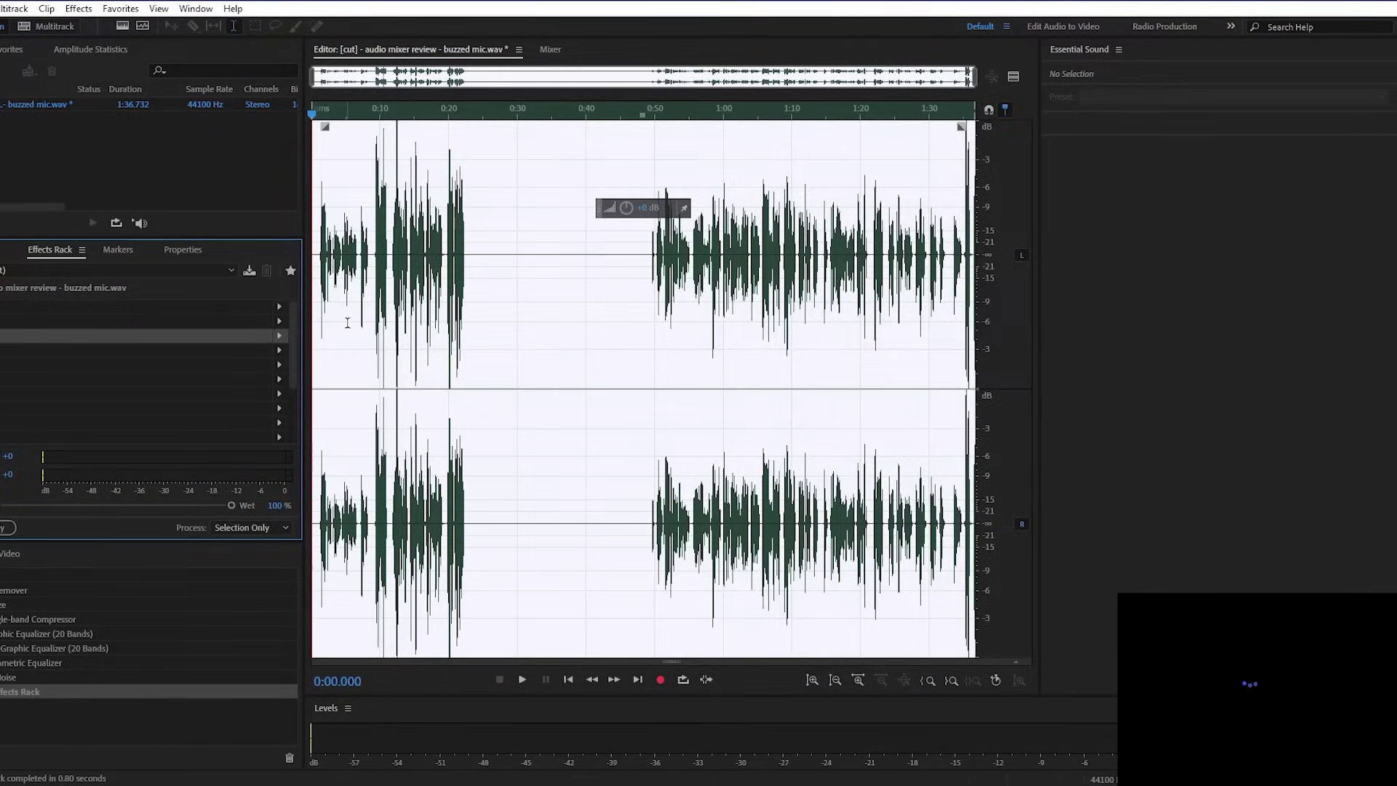
Listen back to the processed audio near 0:07 and 0:58, then select all and open Export File
left_click(360, 254)
key("space")
left_click(712, 253)
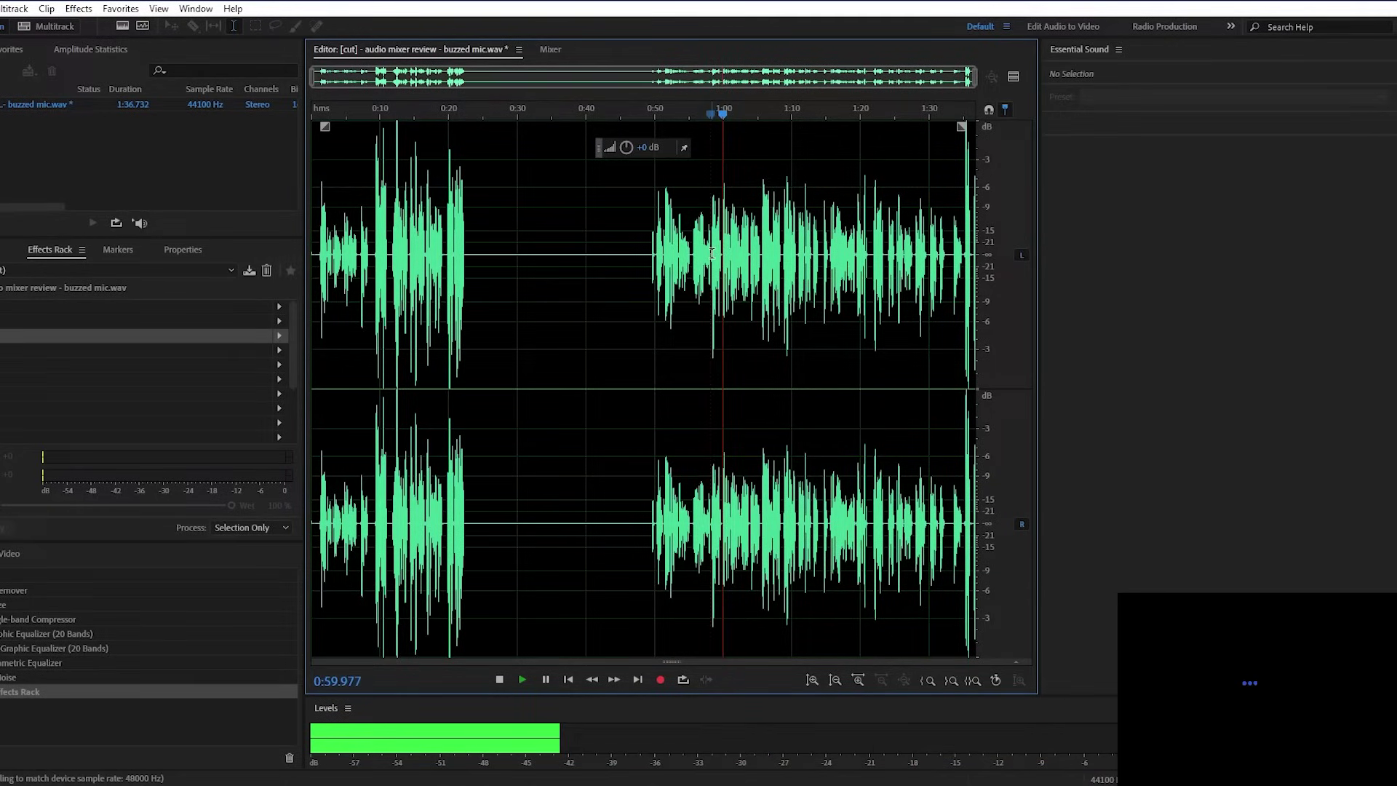
key("space")
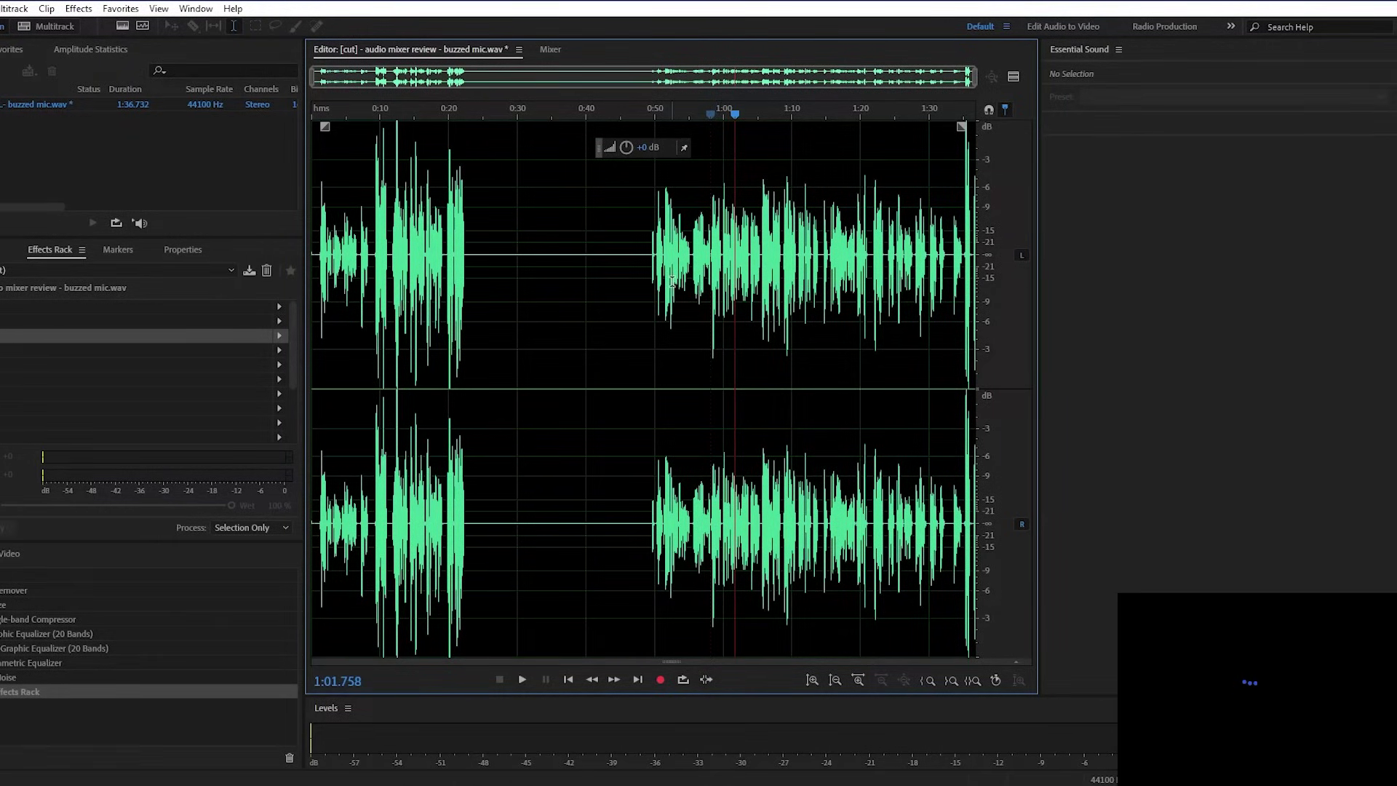
key("ctrl+a")
key("ctrl+shift+e")
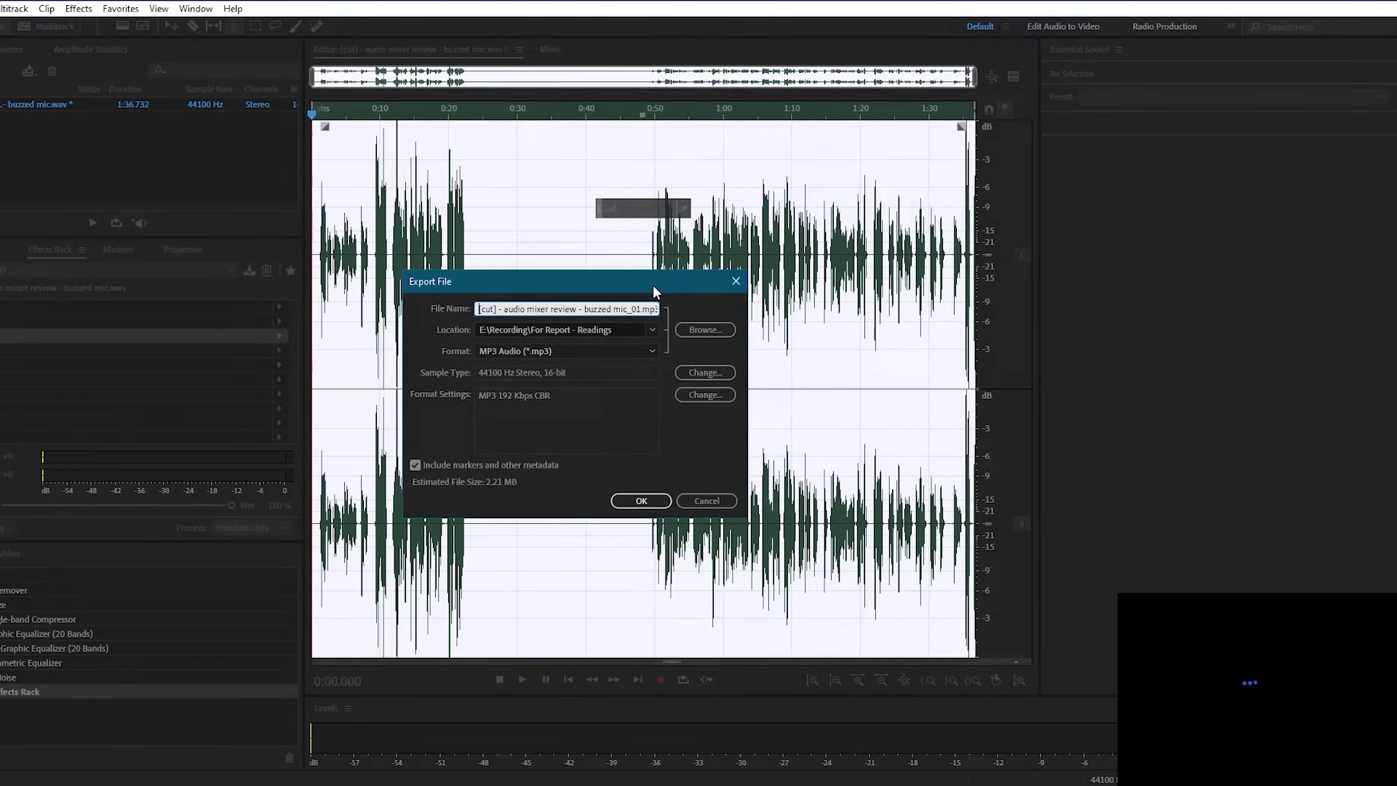
Export the cleaned recording to the Desktop as Wave PCM (*.wav)
left_click_drag(652, 285, 817, 272)
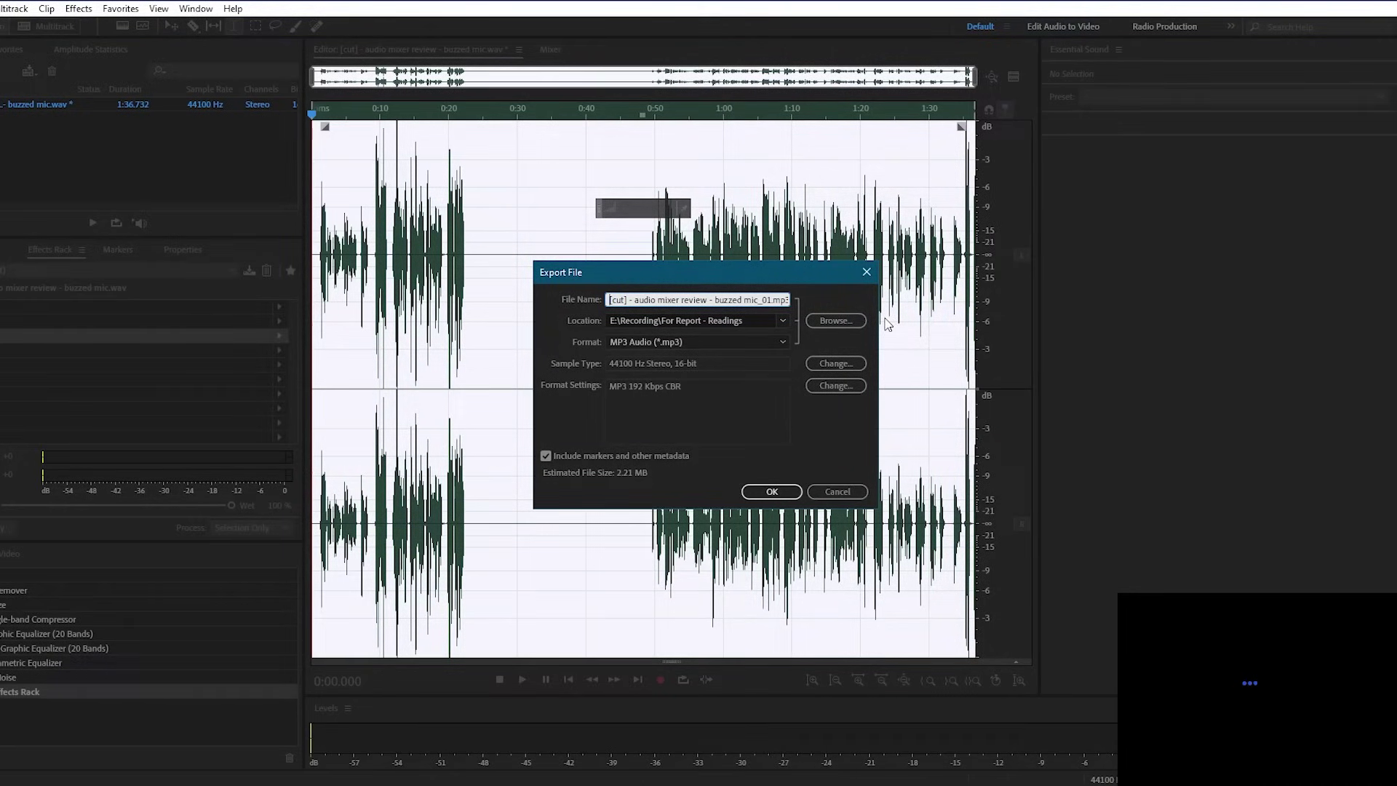
left_click(851, 317)
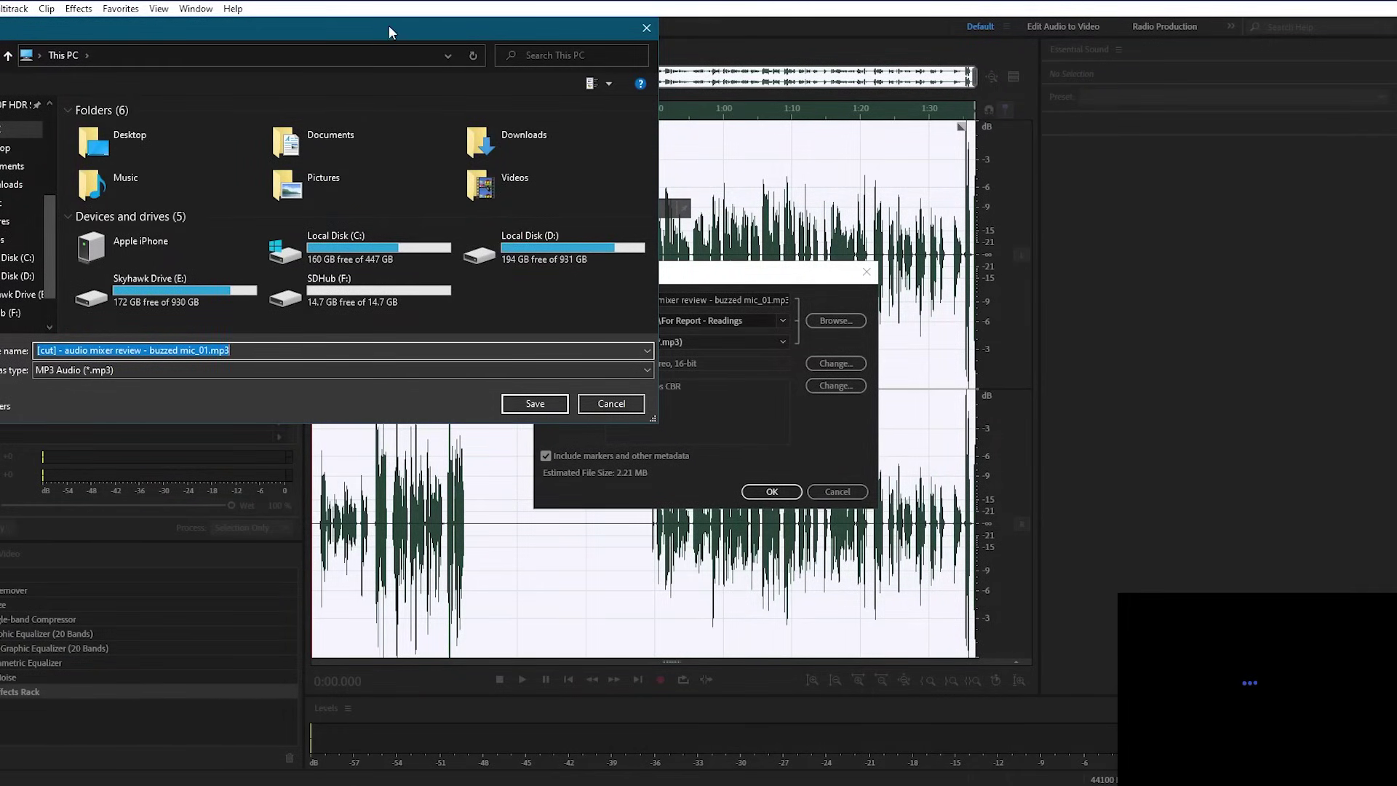
key("Escape")
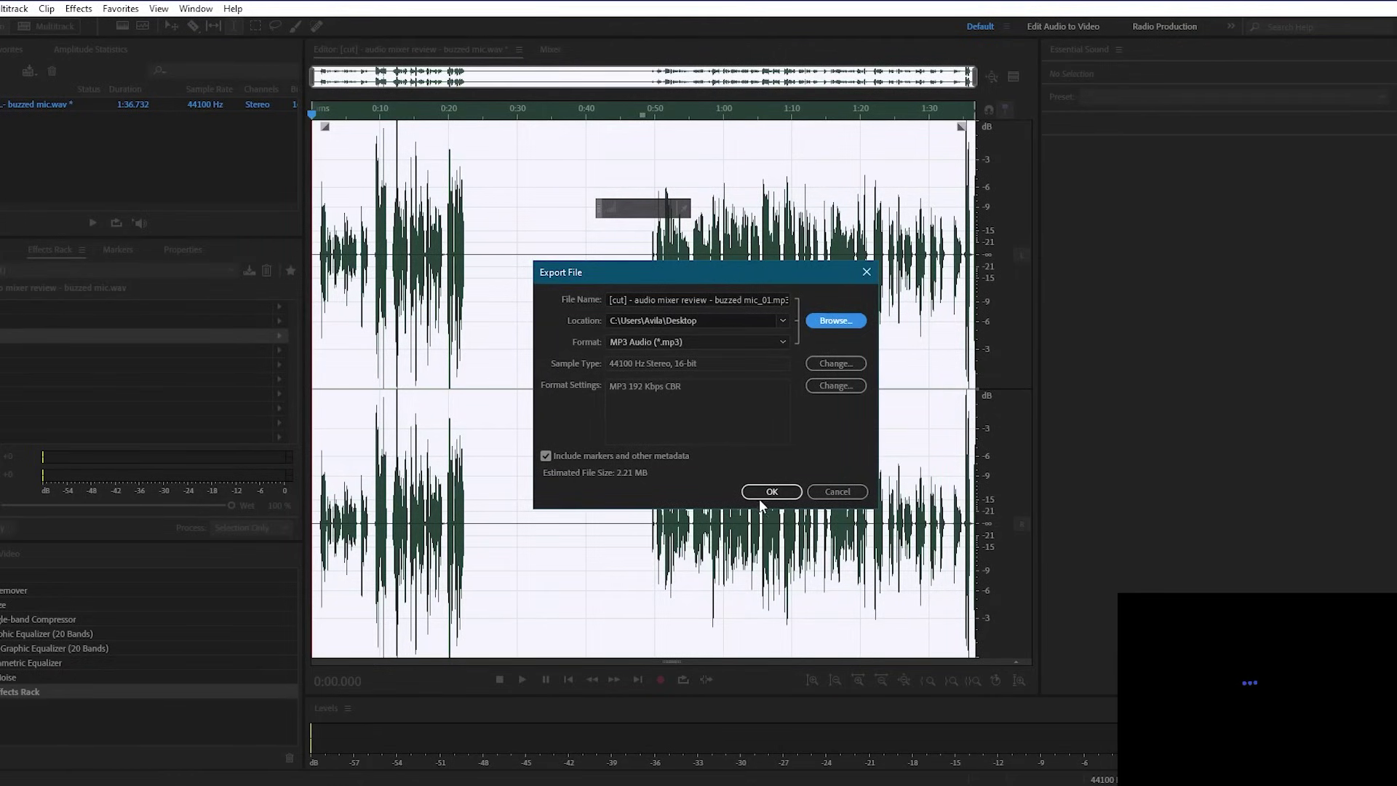
left_click(706, 342)
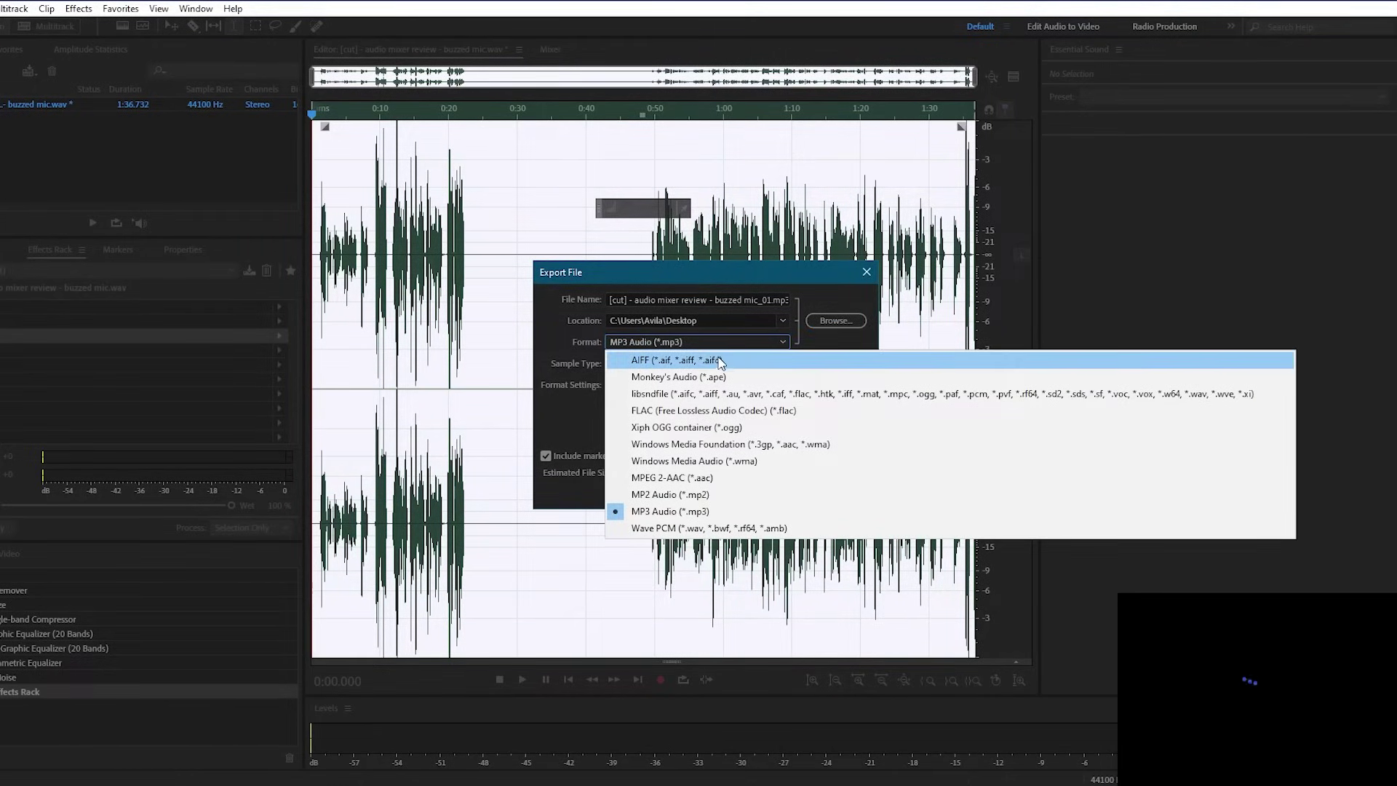
left_click(743, 526)
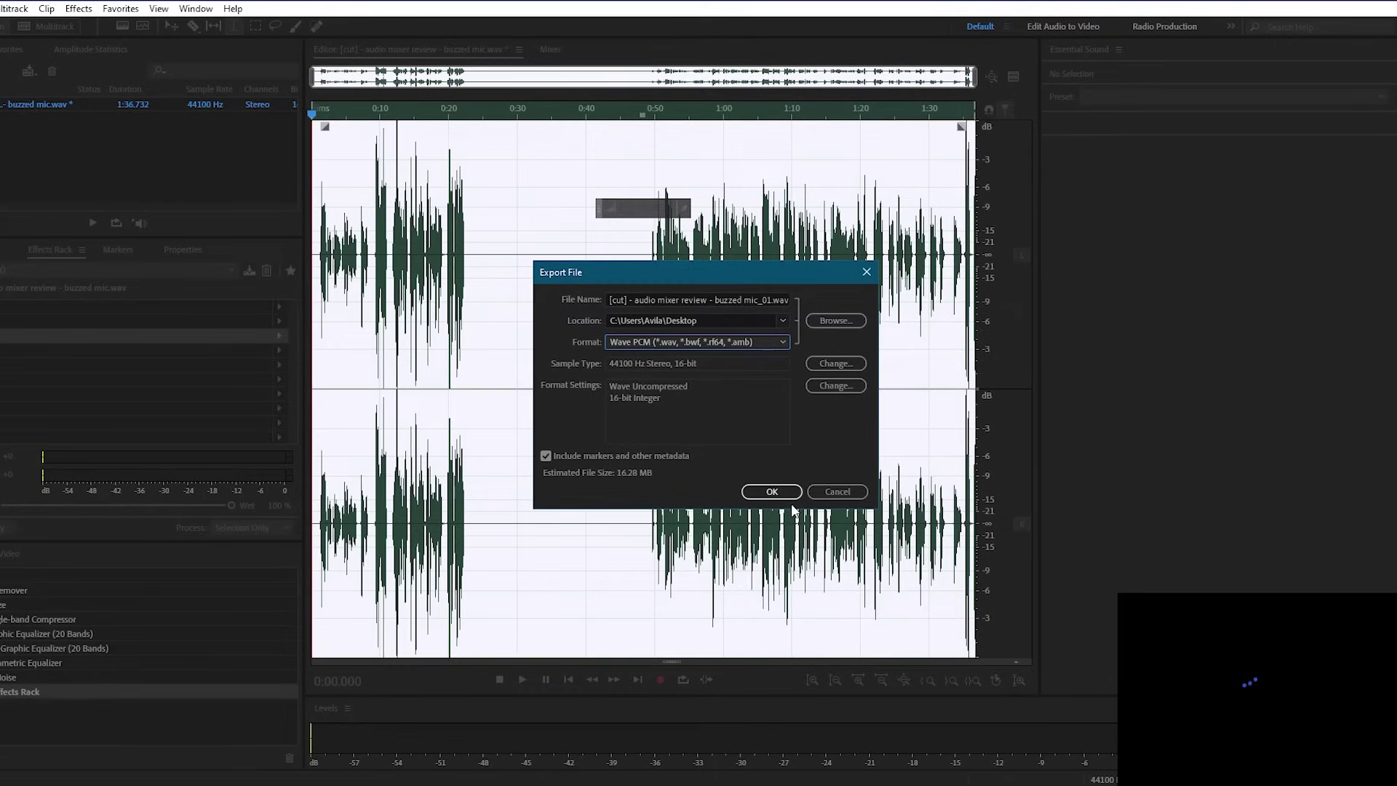
left_click(774, 494)
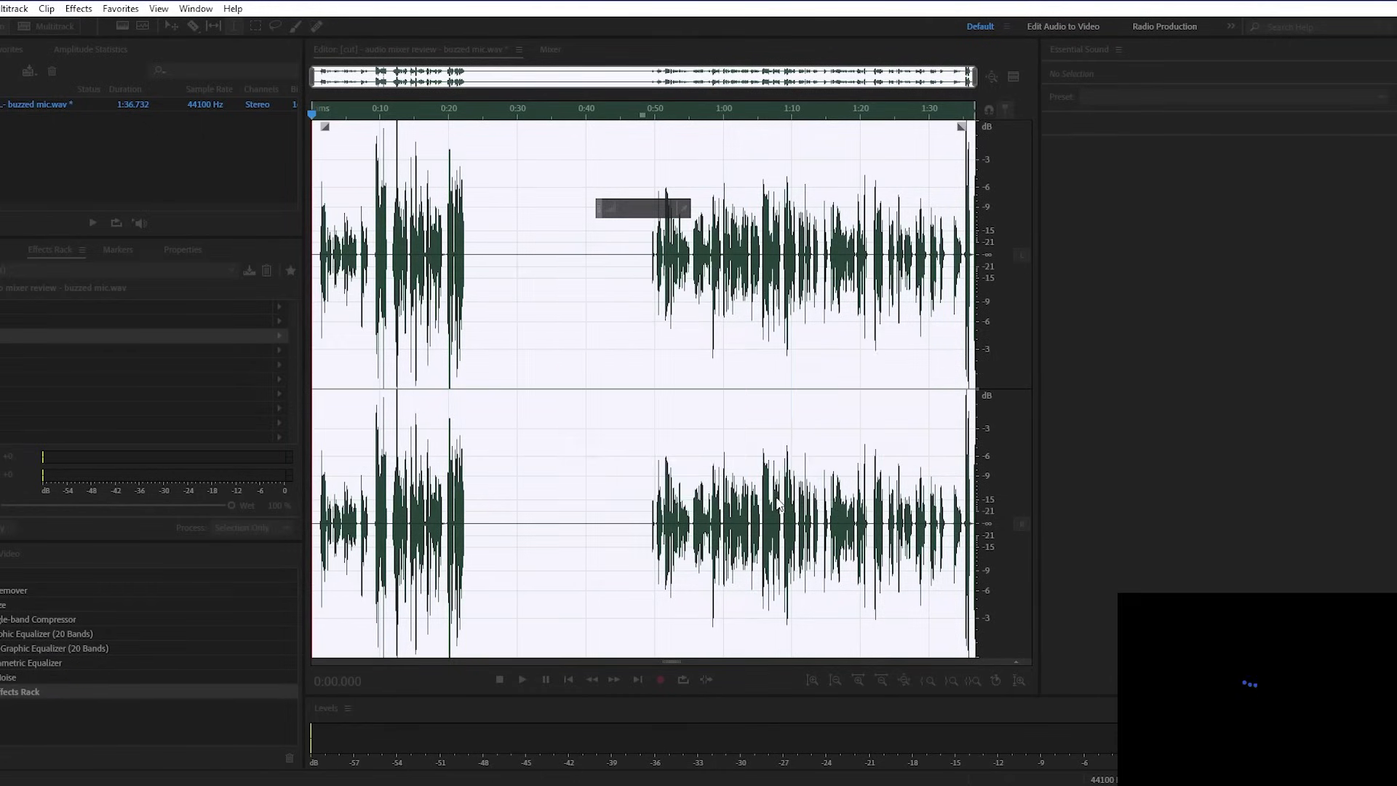